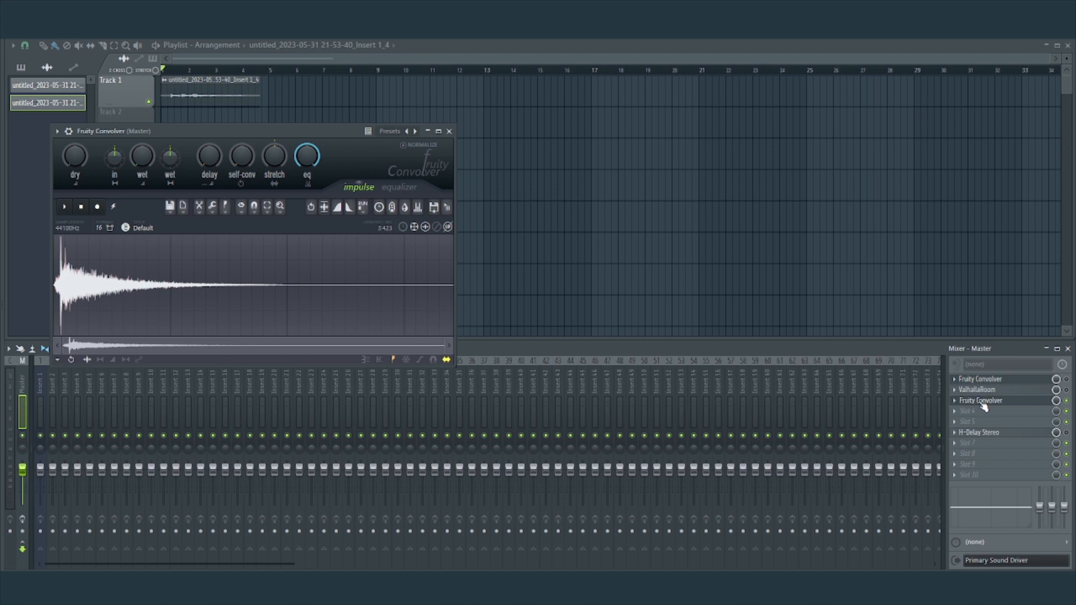
Open the Fruity Convolver in master slot 3 and place its window beside the first Fruity Convolver.
{"action": "left_click", "coordinate": [984, 404]}
{"action": "left_click_drag", "start_coordinate": [557, 351], "coordinate": [691, 130]}
{"action": "left_click", "coordinate": [572, 129]}
{"action": "left_click", "coordinate": [609, 368]}
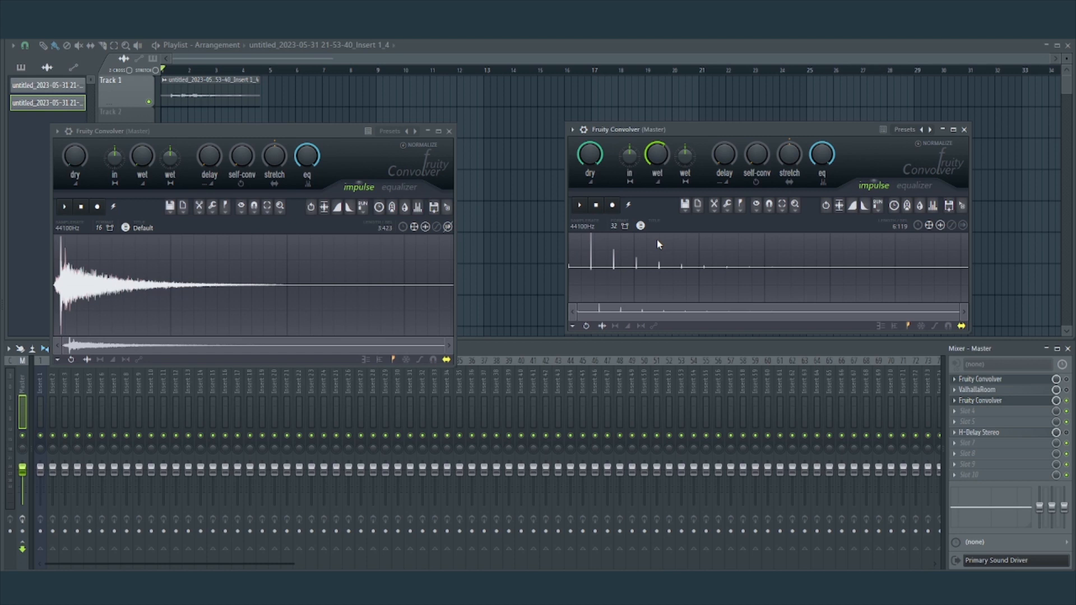
{"action": "left_click", "coordinate": [1011, 402]}
{"action": "left_click", "coordinate": [1012, 402]}
{"action": "left_click", "coordinate": [613, 205]}
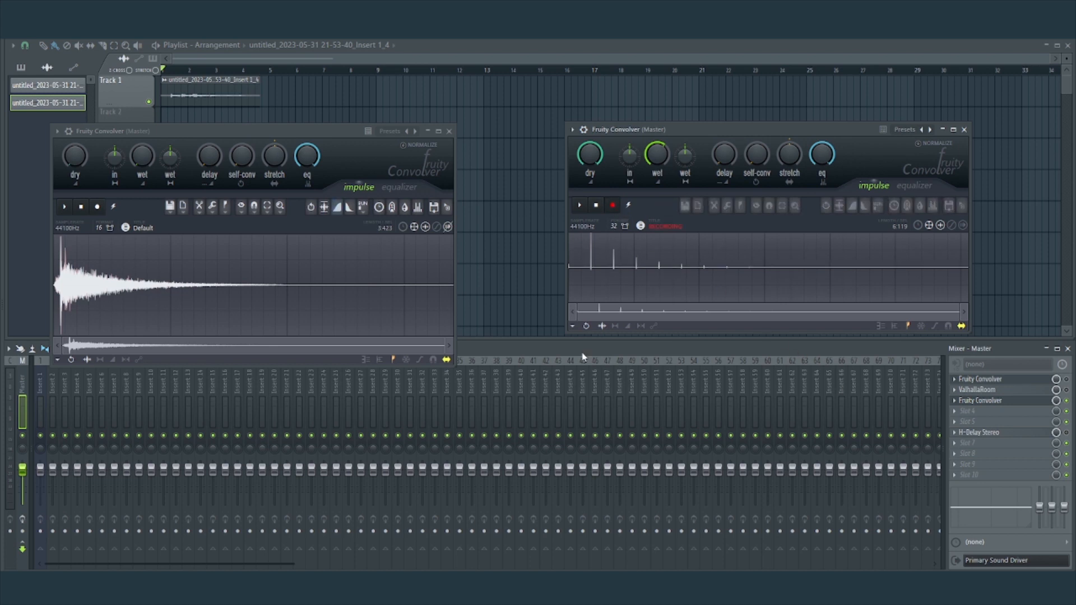
{"action": "left_click", "coordinate": [1012, 386]}
{"action": "left_click", "coordinate": [1011, 386]}
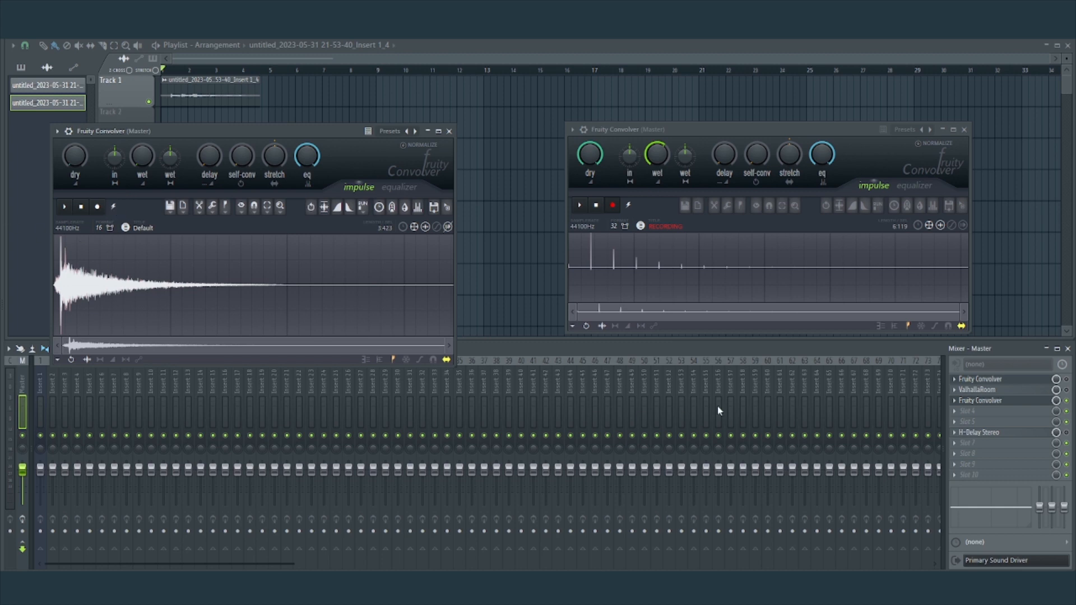
Enable ValhallaRoom on the master track, show the channel rack, and play the Track 1 clip.
{"action": "left_click", "coordinate": [1066, 390]}
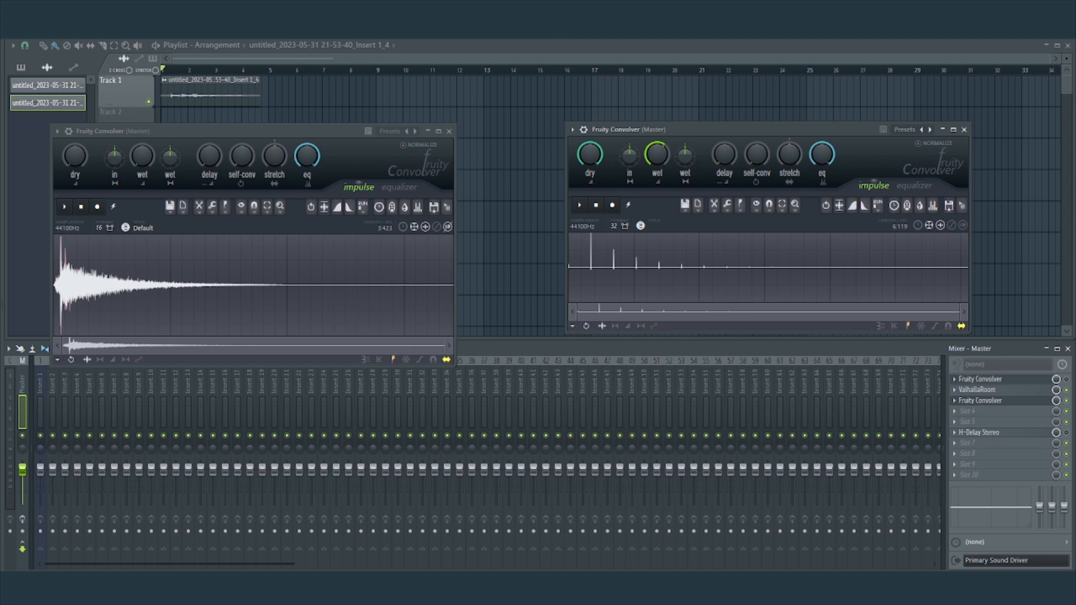
{"action": "key", "text": "F6"}
{"action": "left_click_drag", "start_coordinate": [318, 134], "coordinate": [391, 307]}
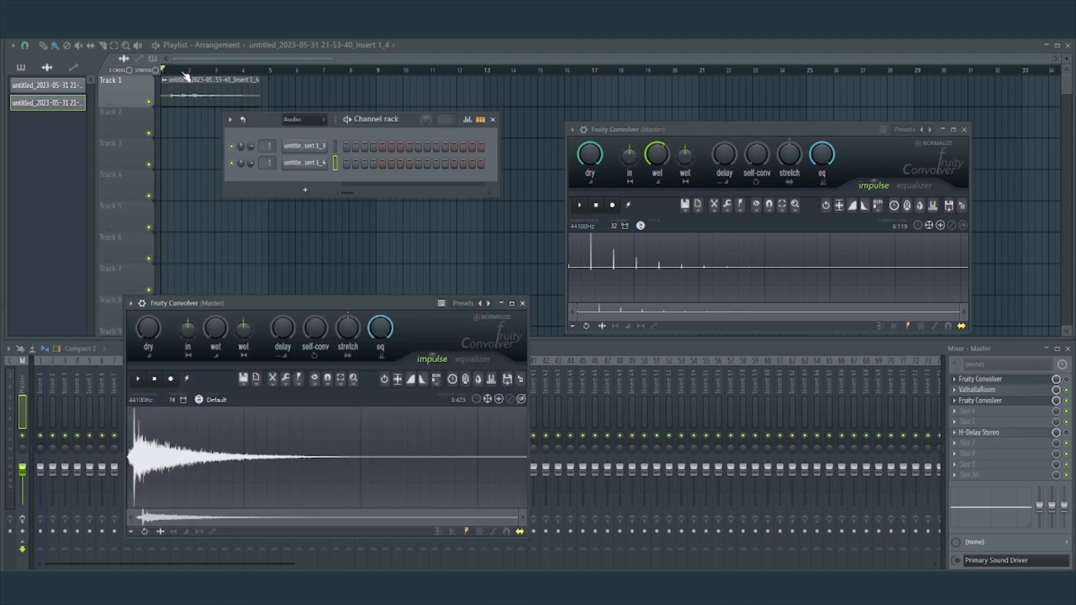
{"action": "key", "text": "space"}
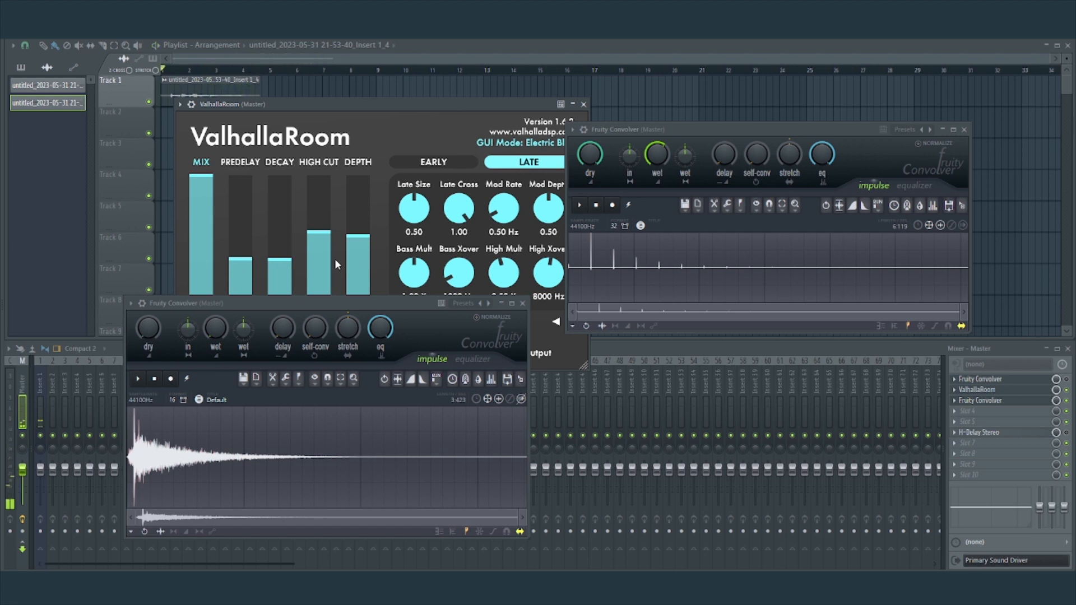
Review the ValhallaRoom settings, close its window, and move the first Fruity Convolver back above the mixer.
{"action": "left_click_drag", "start_coordinate": [318, 103], "coordinate": [281, 70]}
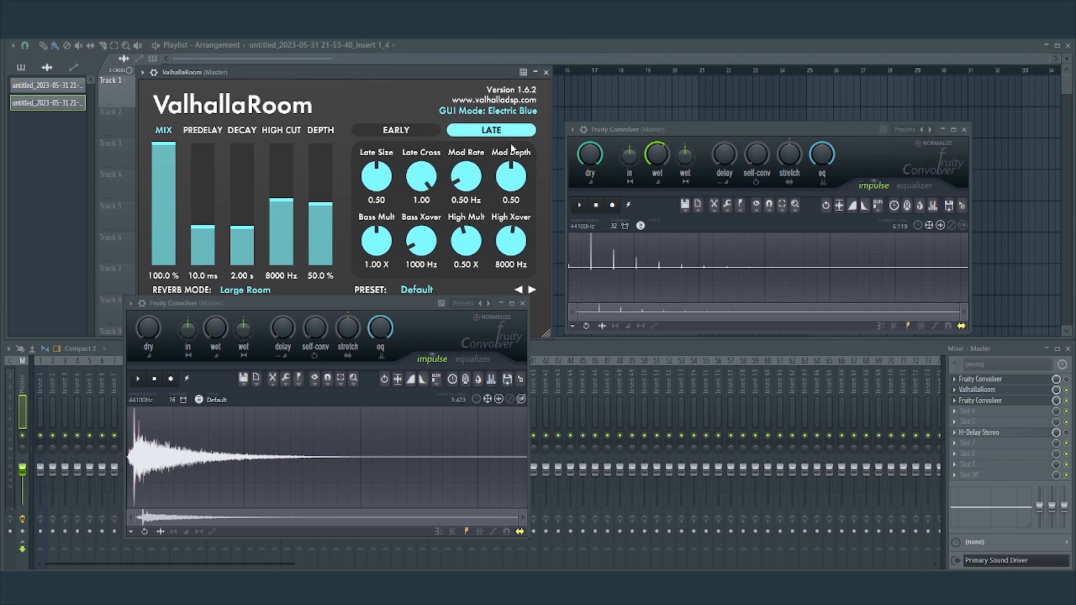
{"action": "left_click", "coordinate": [546, 72]}
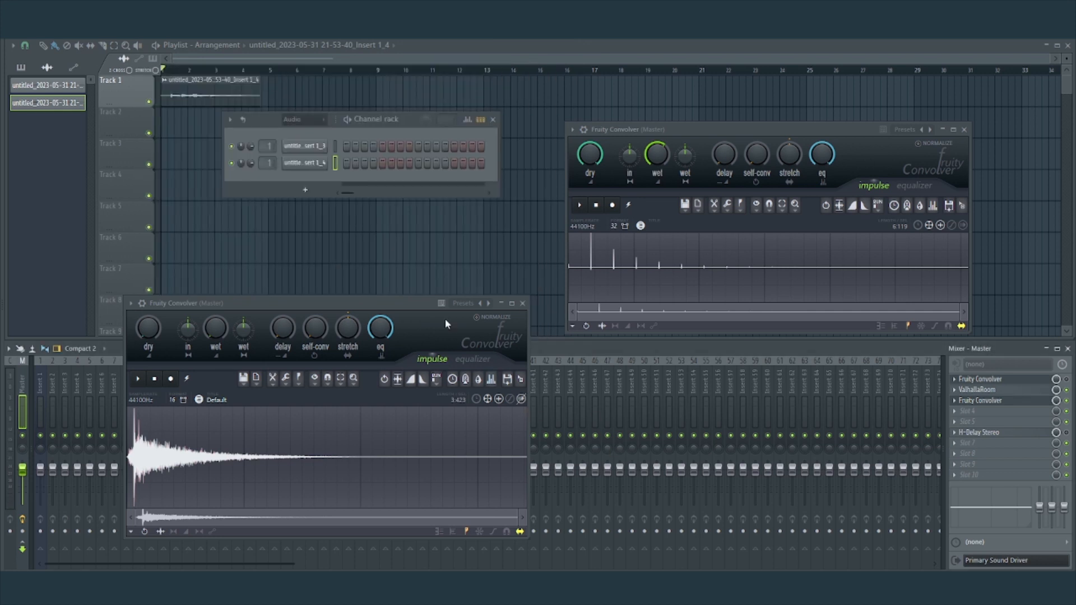
{"action": "left_click_drag", "start_coordinate": [406, 308], "coordinate": [379, 145]}
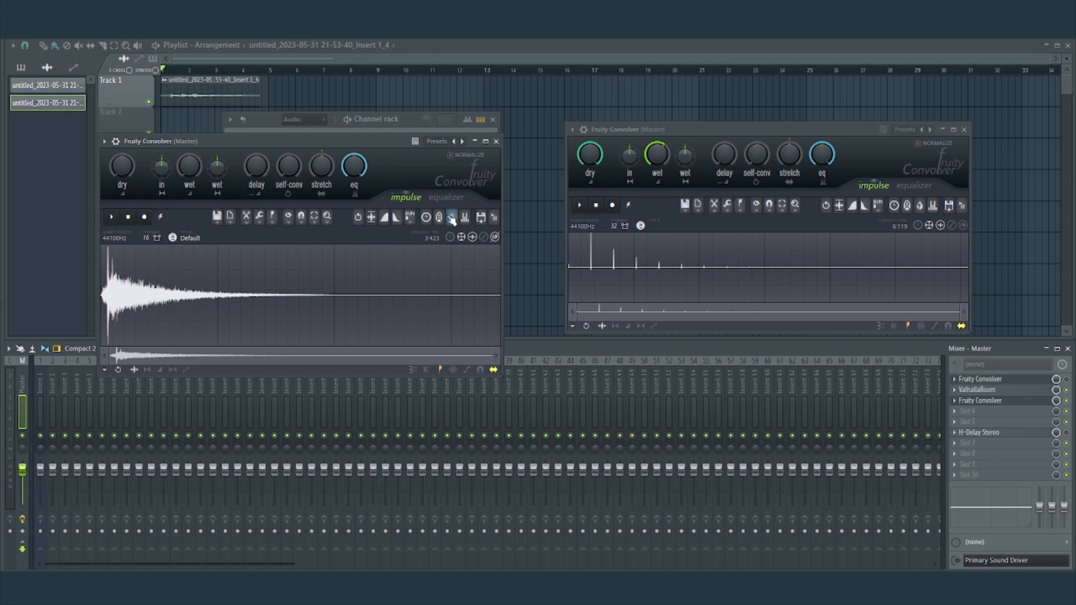
Record ValhallaRoom's impulse response into the slot 3 Fruity Convolver by firing a test impulse from the slot 1 Fruity Convolver.
{"action": "left_click", "coordinate": [1000, 401]}
{"action": "left_click", "coordinate": [1000, 401]}
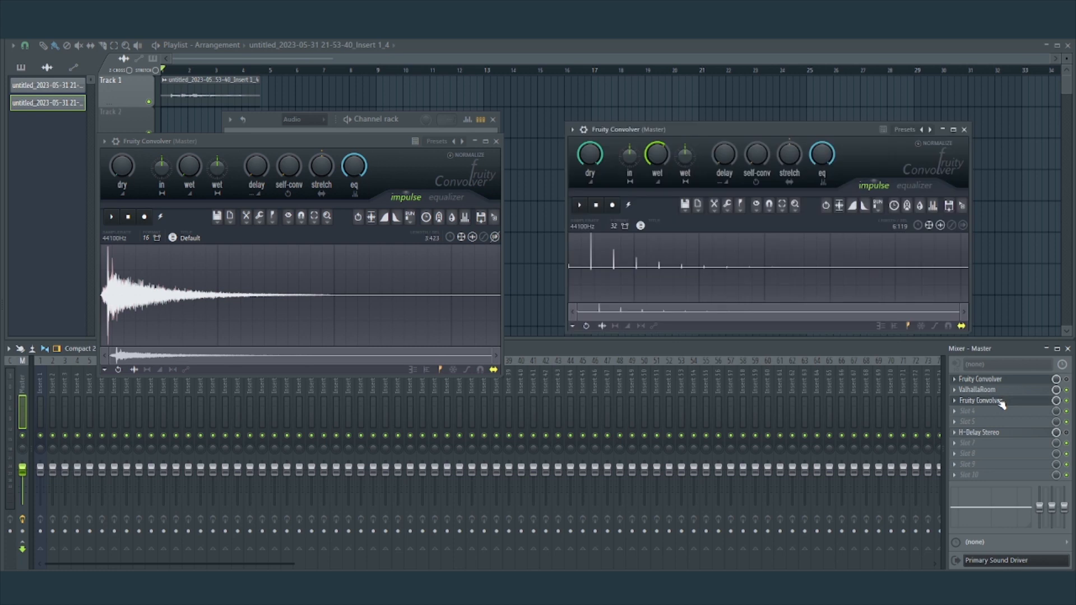
{"action": "left_click", "coordinate": [613, 206]}
{"action": "left_click", "coordinate": [979, 381]}
{"action": "left_click", "coordinate": [978, 381]}
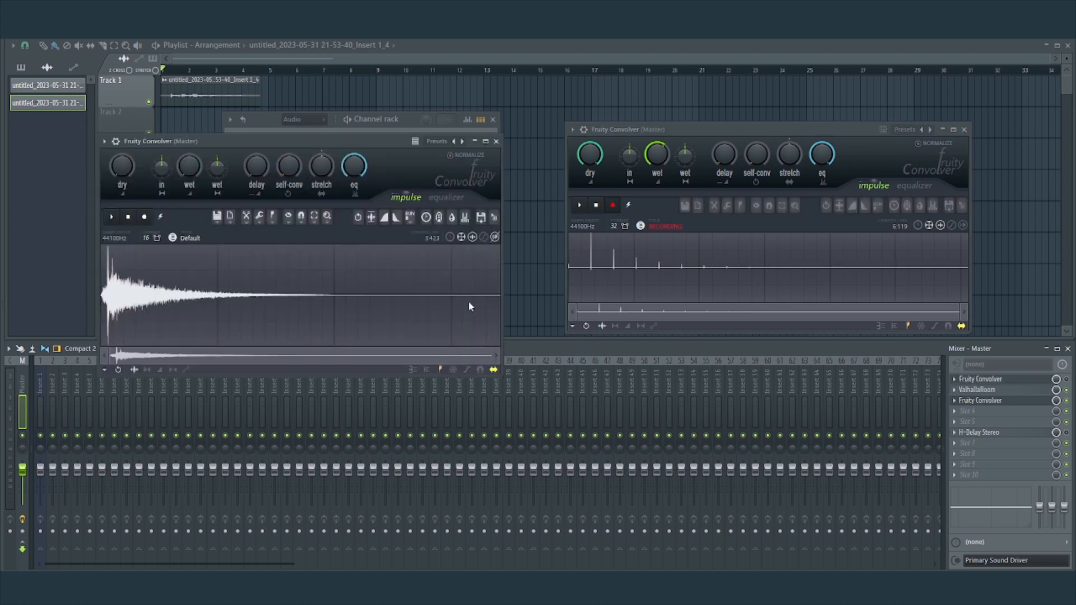
{"action": "left_click", "coordinate": [162, 219]}
{"action": "left_click", "coordinate": [597, 205]}
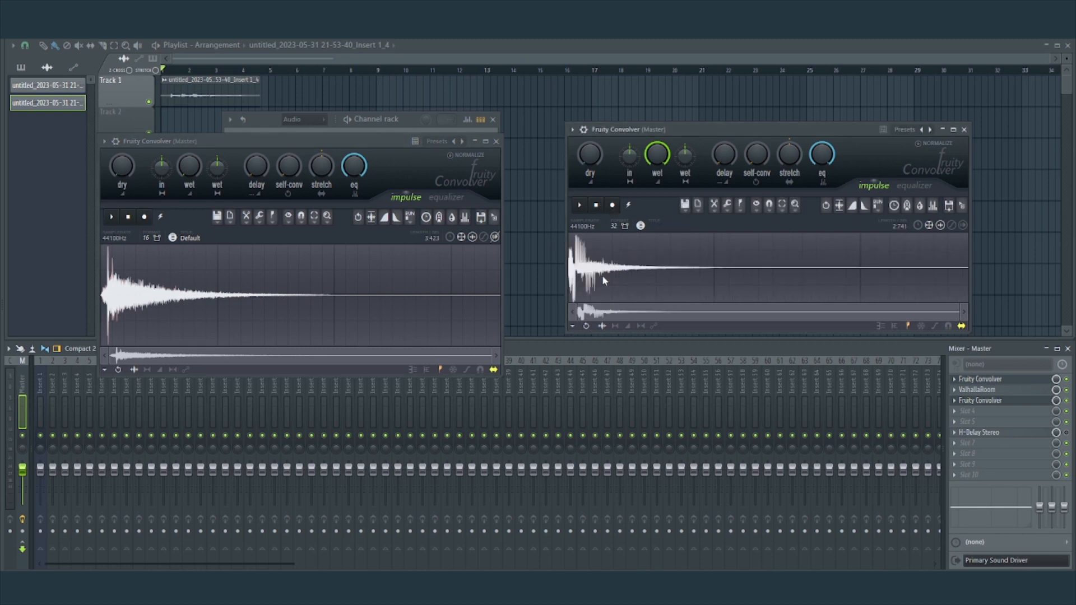
Bypass ValhallaRoom and play the clip through the impulse recorded in the slot 3 Fruity Convolver.
{"action": "left_click", "coordinate": [1067, 390]}
{"action": "left_click", "coordinate": [662, 133]}
{"action": "key", "text": "space"}
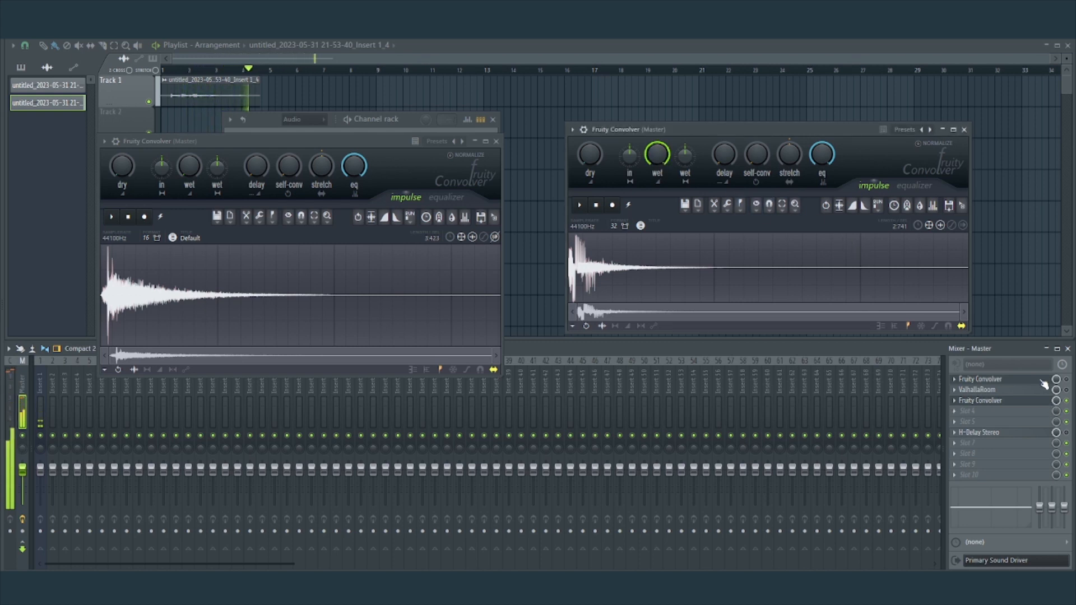
{"action": "key", "text": "space"}
{"action": "key", "text": "space"}
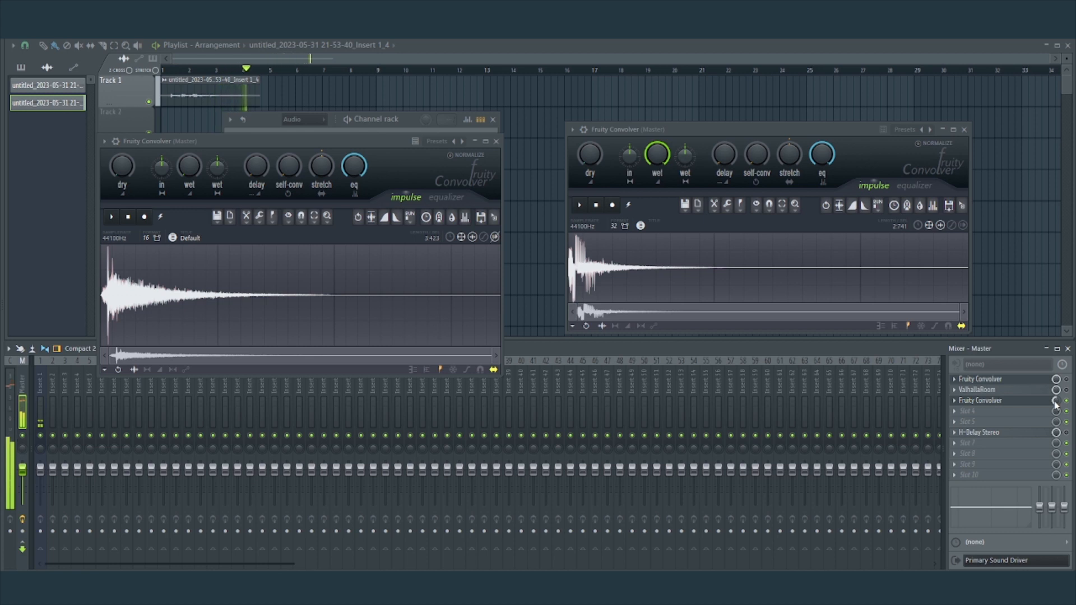
{"action": "key", "text": "space"}
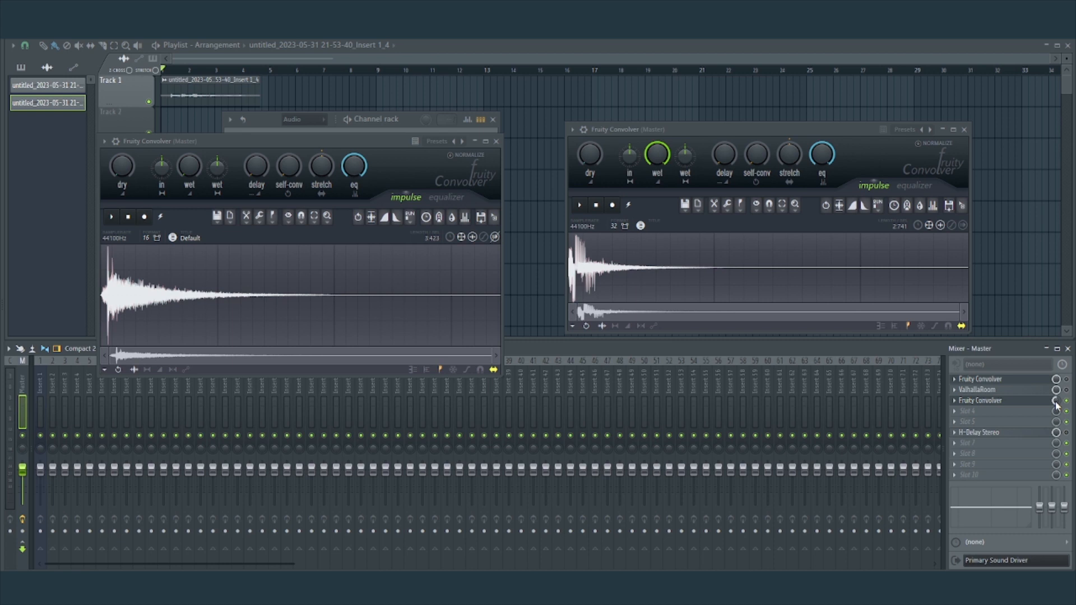
Enable ValhallaRoom in place of the slot 3 Fruity Convolver and play the clip to compare the reverbs.
{"action": "left_click", "coordinate": [1066, 391]}
{"action": "key", "text": "space"}
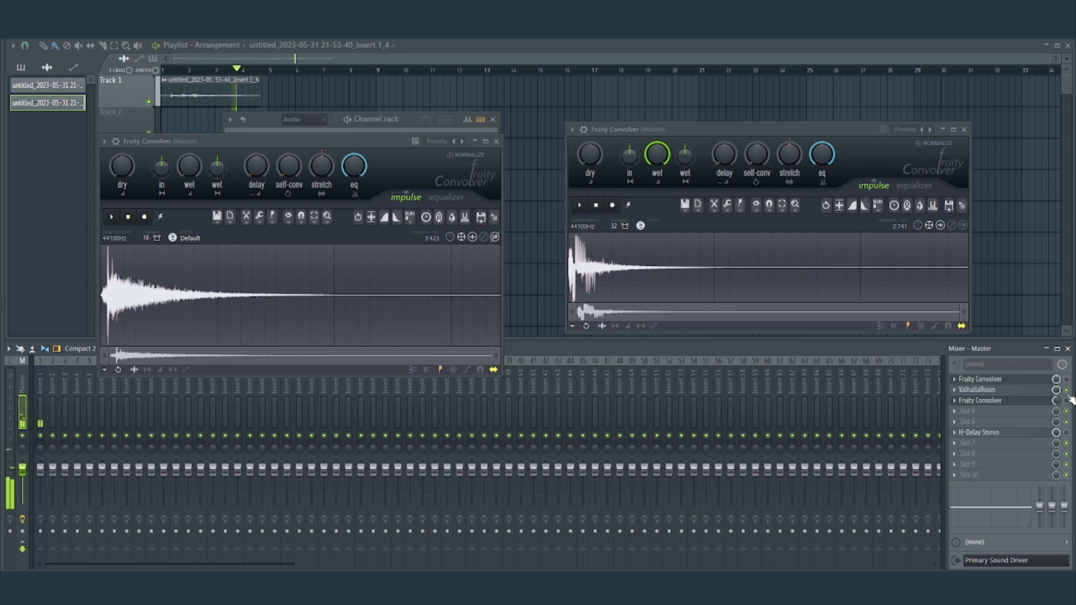
{"action": "key", "text": "space"}
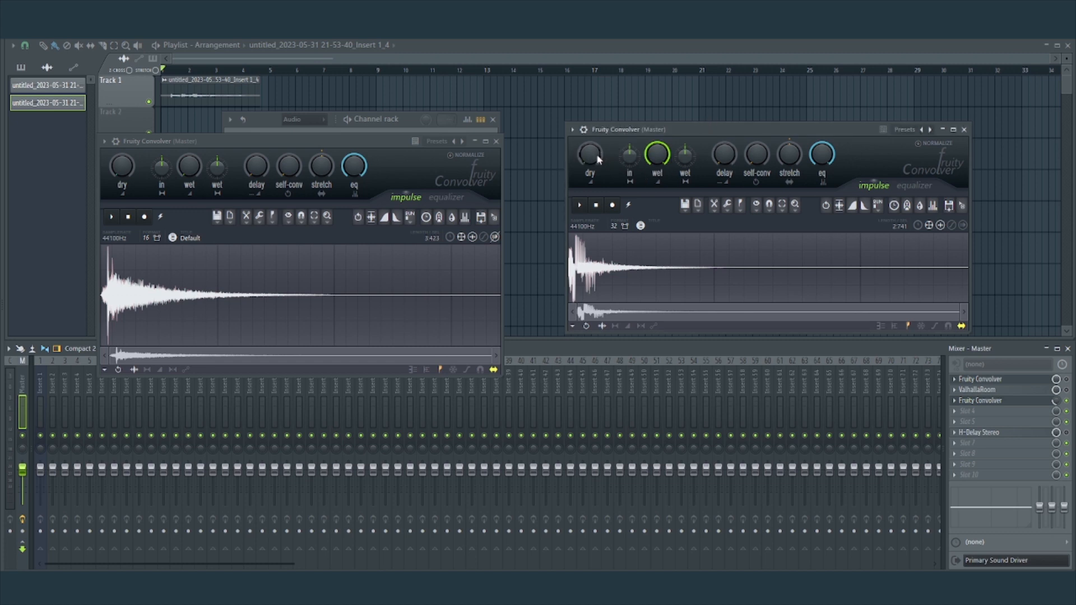
Raise the slot 3 Fruity Convolver's dry level and reduce its wet level while auditioning the clip.
{"action": "left_click_drag", "start_coordinate": [596, 158], "coordinate": [594, 132]}
{"action": "key", "text": "space"}
{"action": "left_click_drag", "start_coordinate": [664, 155], "coordinate": [664, 171]}
{"action": "key", "text": "space"}
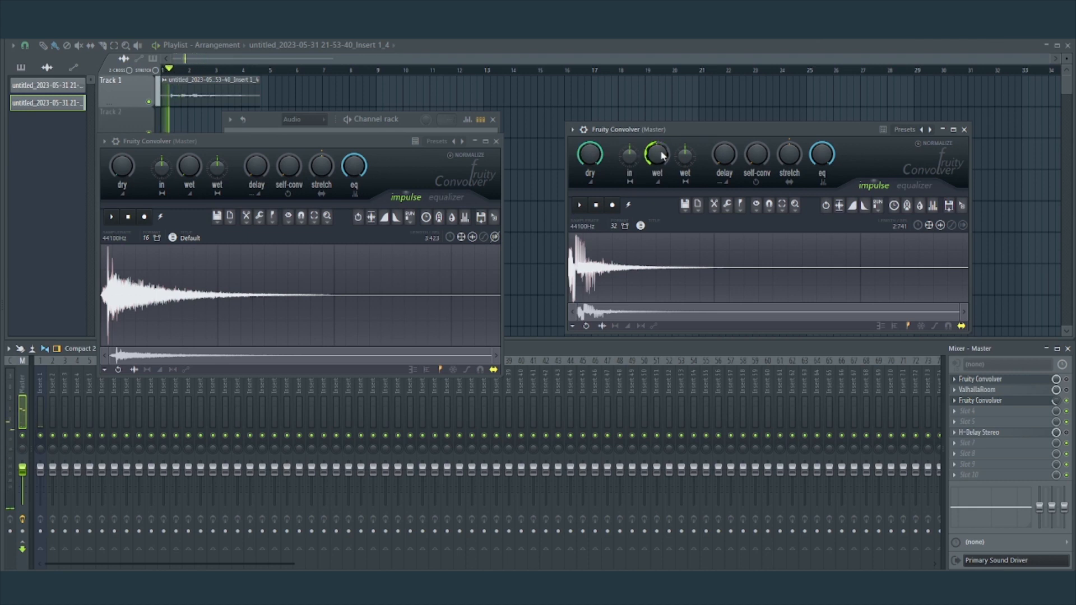
{"action": "key", "text": "space"}
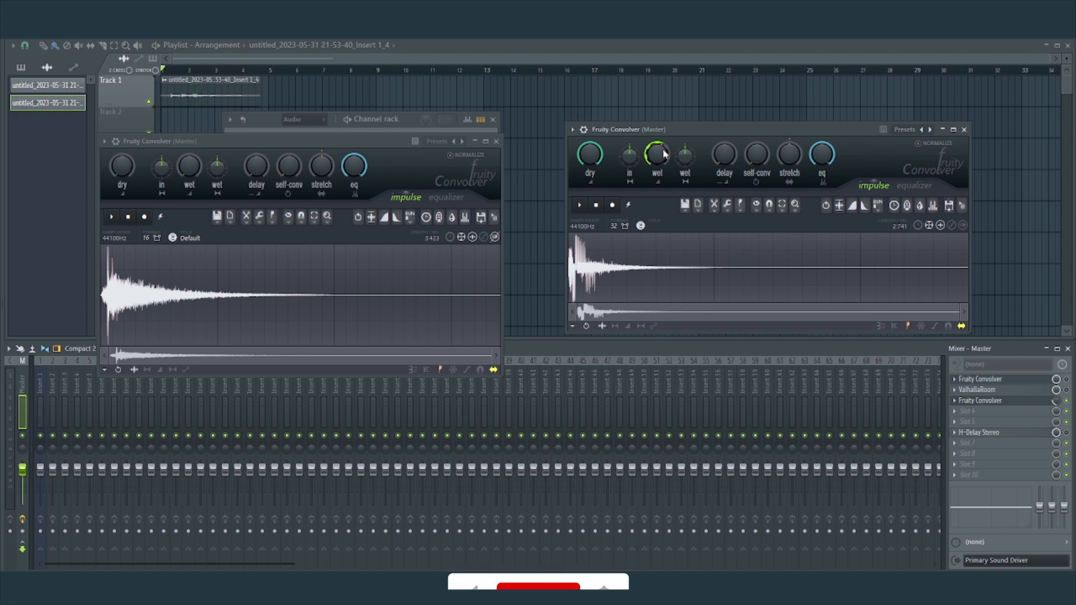
{"action": "left_click", "coordinate": [573, 130]}
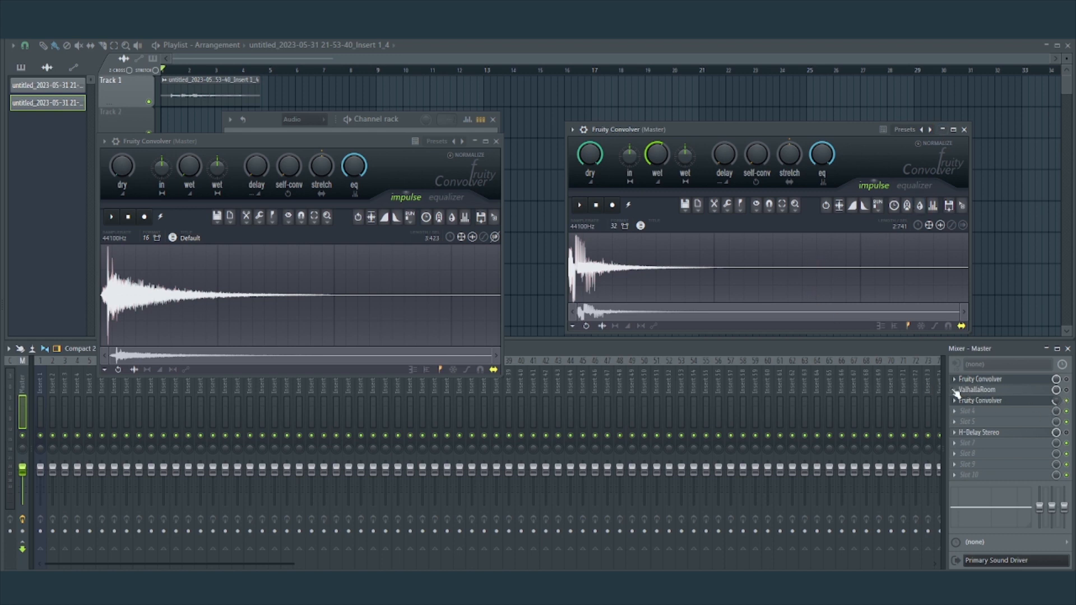
Delete ValhallaRoom from the master track and reorder the effects so H-Delay Stereo is in slot 2 and the recording Fruity Convolver in slot 3.
{"action": "left_click", "coordinate": [955, 391]}
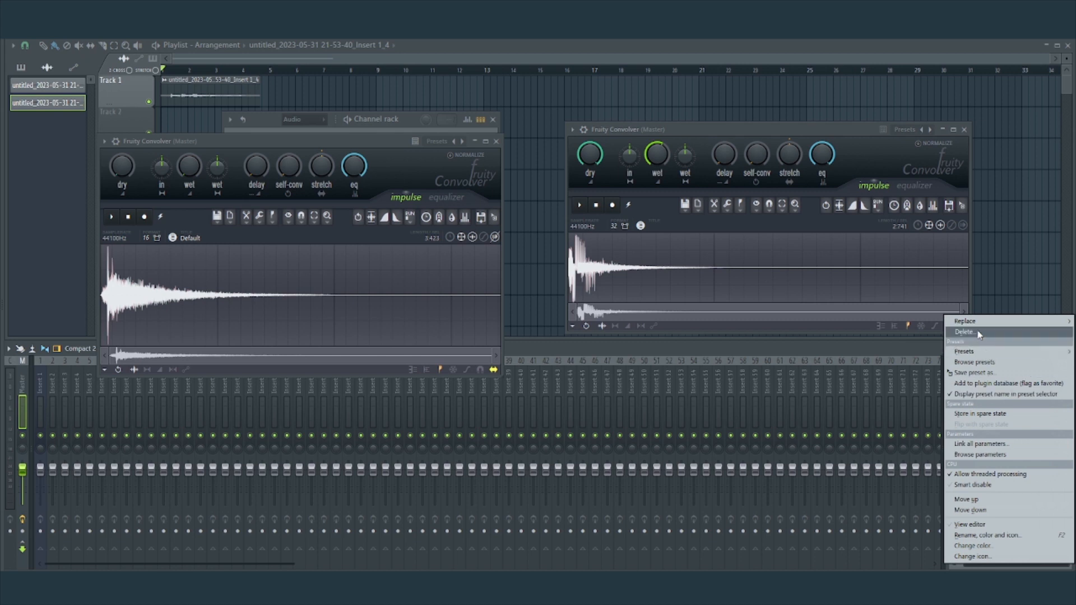
{"action": "left_click", "coordinate": [978, 332]}
{"action": "left_click", "coordinate": [955, 432]}
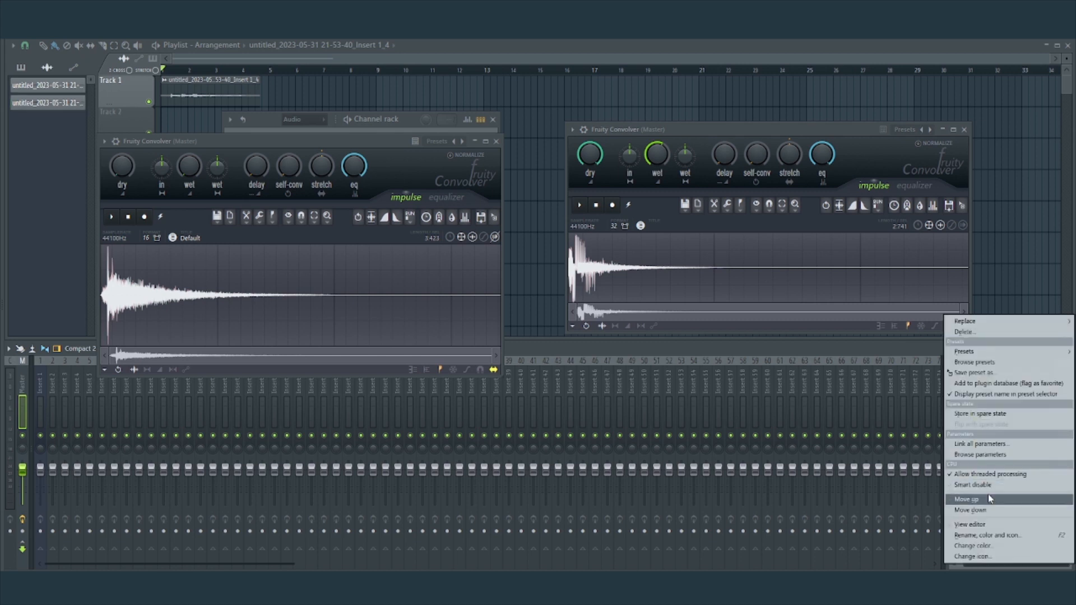
{"action": "left_click", "coordinate": [983, 499]}
{"action": "left_click", "coordinate": [954, 425]}
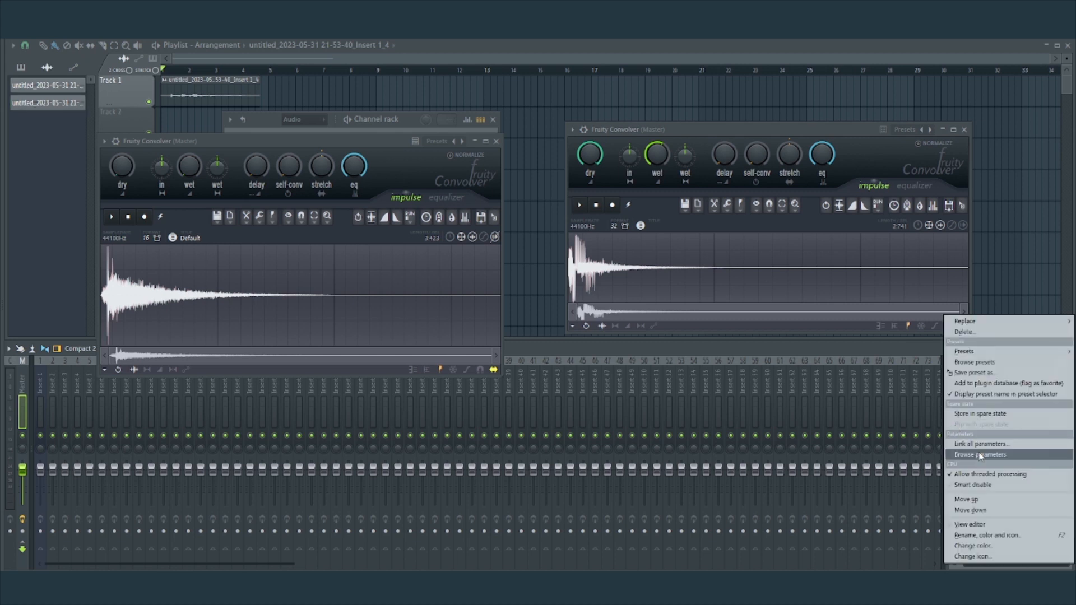
{"action": "left_click", "coordinate": [978, 510]}
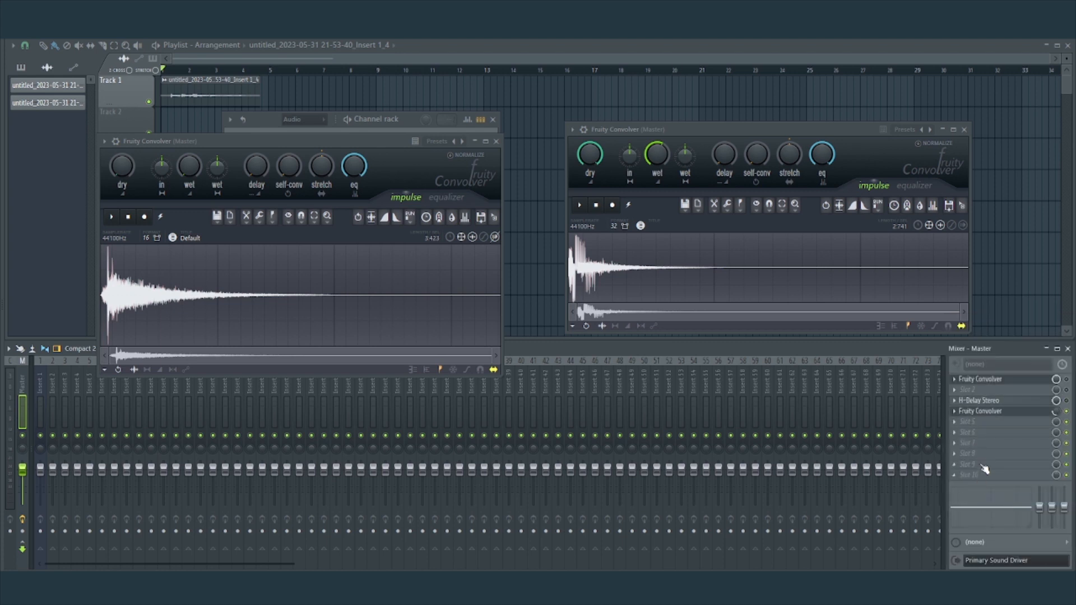
{"action": "left_click", "coordinate": [954, 400]}
{"action": "left_click", "coordinate": [981, 500]}
{"action": "left_click", "coordinate": [955, 412]}
{"action": "left_click", "coordinate": [966, 485]}
Close both Fruity Convolver windows and play the clip through H-Delay Stereo with the slot 3 Convolver bypassed.
{"action": "left_click", "coordinate": [496, 141]}
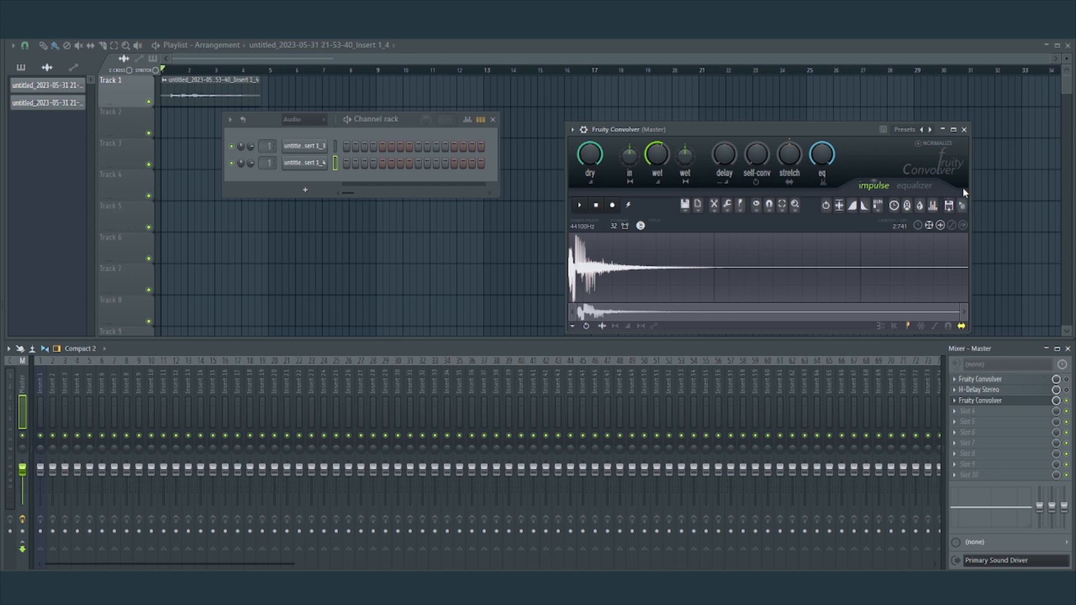
{"action": "left_click", "coordinate": [963, 129]}
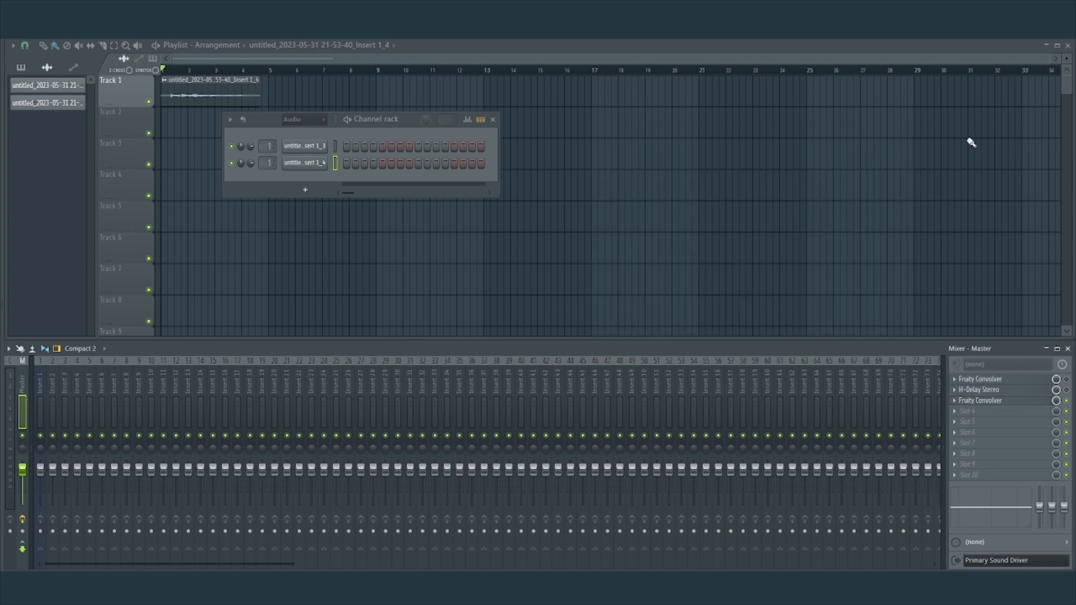
{"action": "left_click", "coordinate": [1066, 401]}
{"action": "key", "text": "space"}
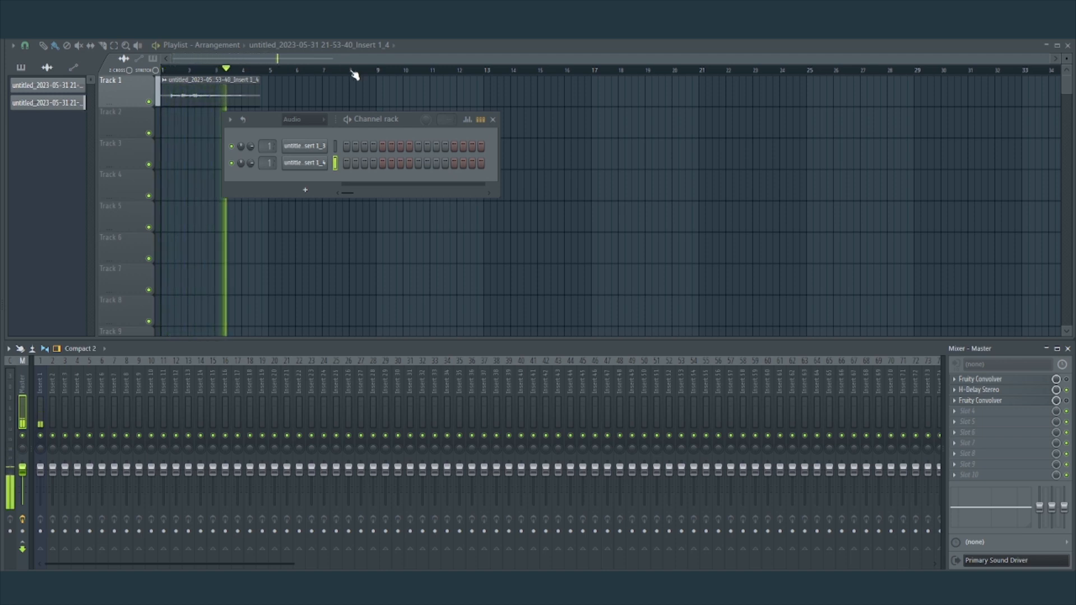
{"action": "key", "text": "space"}
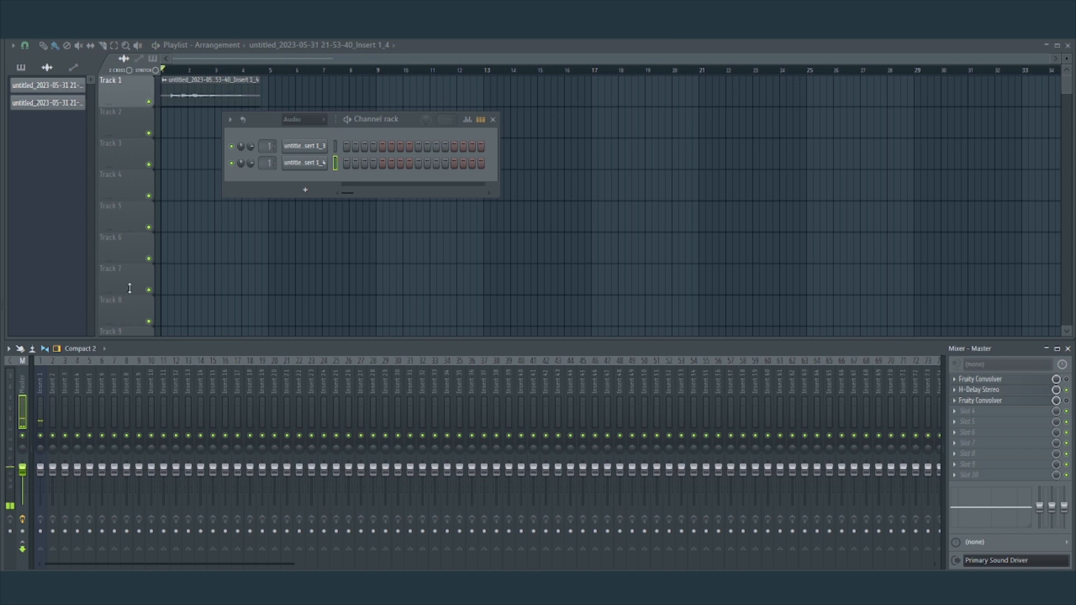
Open H-Delay Stereo, set its delay time to 1/2, and adjust its high-pass filter.
{"action": "left_click", "coordinate": [988, 392]}
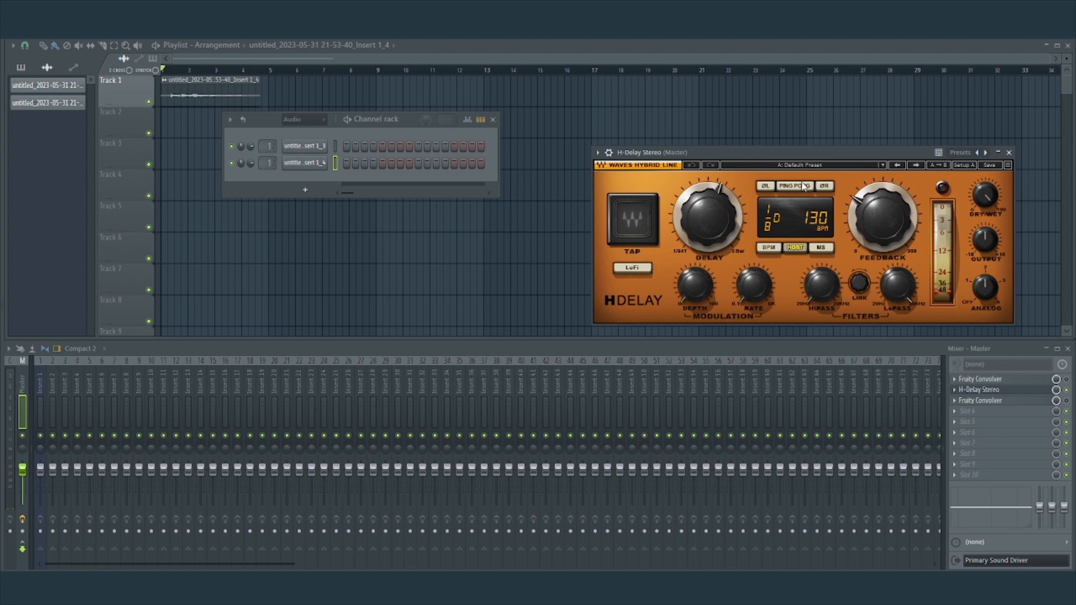
{"action": "left_click_drag", "start_coordinate": [793, 165], "coordinate": [670, 123]}
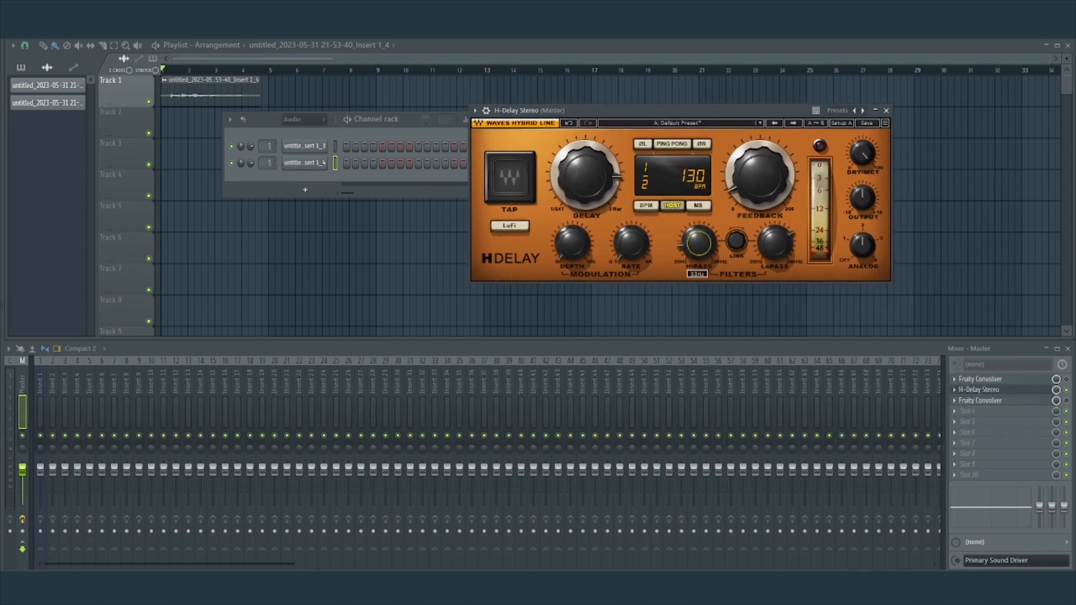
{"action": "left_click_drag", "start_coordinate": [699, 243], "coordinate": [699, 251]}
Close the slot 1 Fruity Convolver window and reopen H-Delay Stereo to check its settings.
{"action": "left_click", "coordinate": [886, 110]}
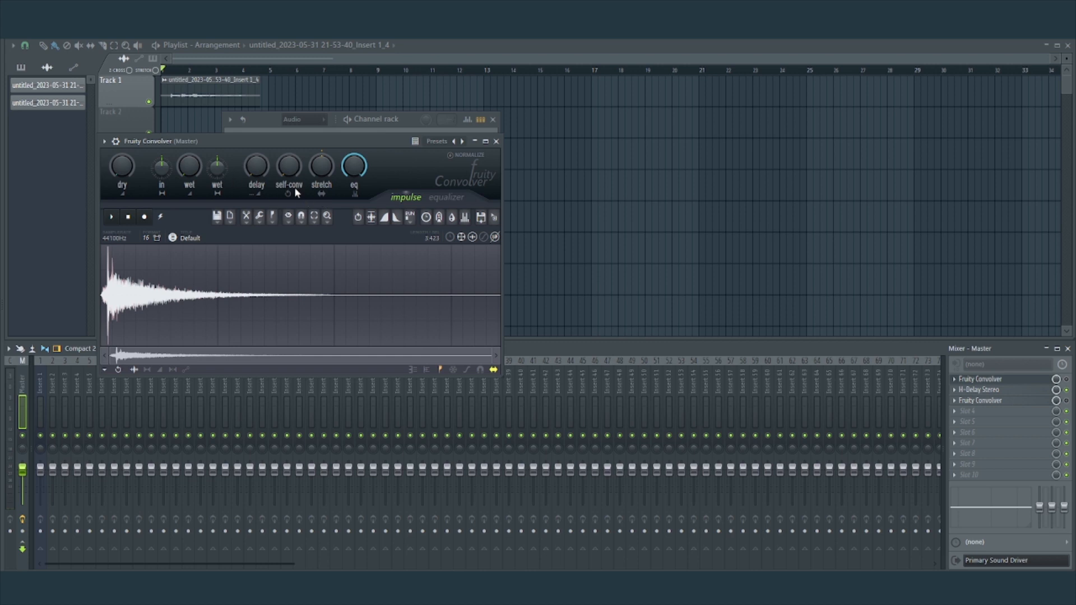
{"action": "left_click", "coordinate": [495, 141]}
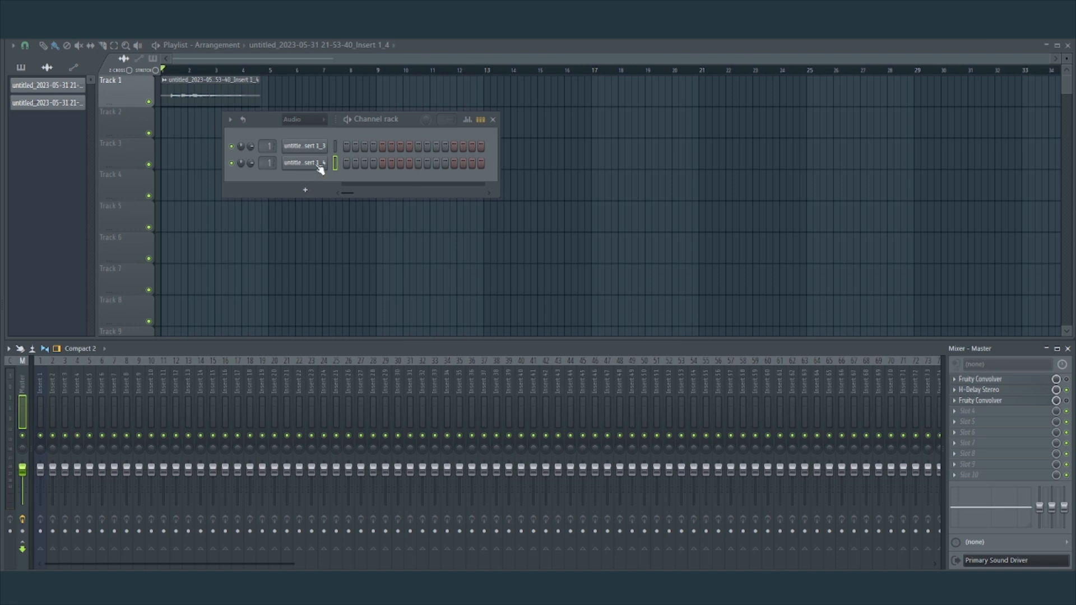
{"action": "left_click", "coordinate": [992, 390]}
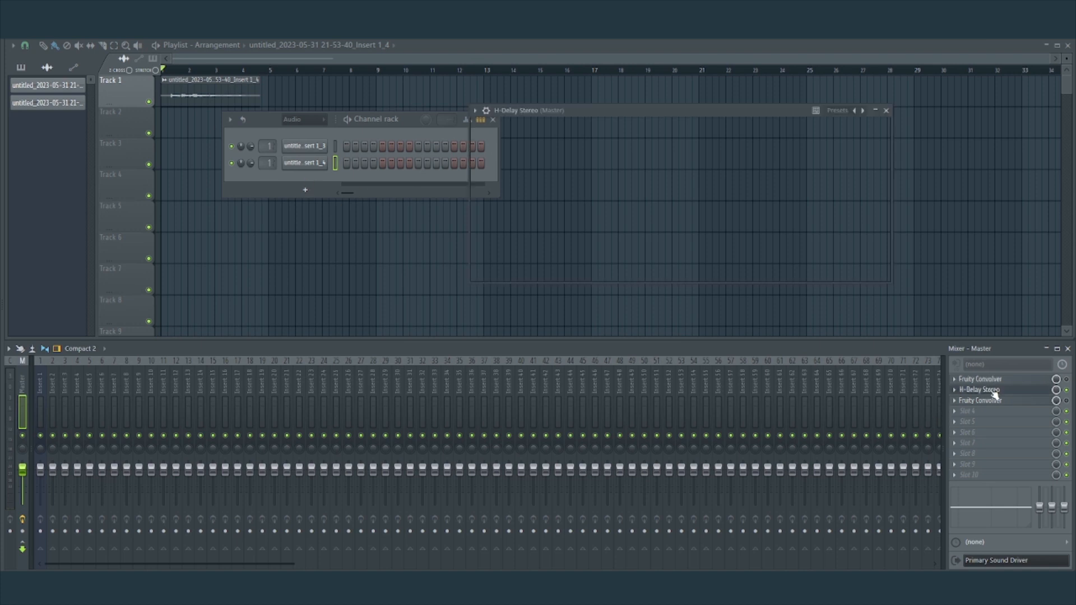
Raise H-Delay Stereo's feedback and adjust its high-pass and low-pass filters while the clip plays, finishing with playback stopped and the plugin window closed.
{"action": "left_click", "coordinate": [885, 111]}
{"action": "key", "text": "space"}
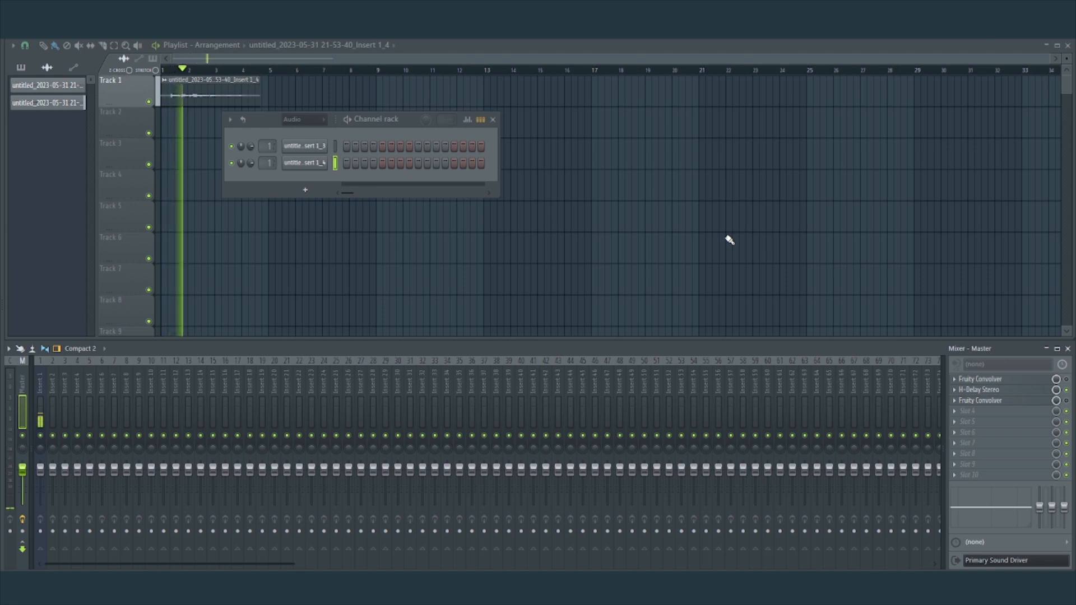
{"action": "left_click", "coordinate": [1007, 389]}
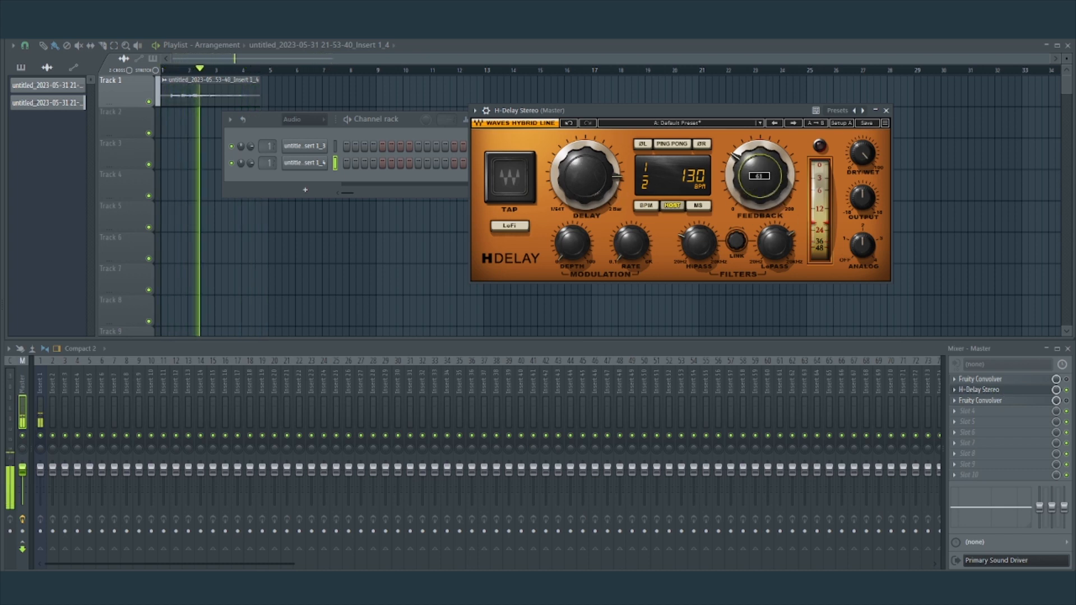
{"action": "left_click_drag", "start_coordinate": [704, 250], "coordinate": [705, 258]}
{"action": "left_click_drag", "start_coordinate": [776, 243], "coordinate": [776, 230]}
{"action": "left_click_drag", "start_coordinate": [698, 243], "coordinate": [699, 248]}
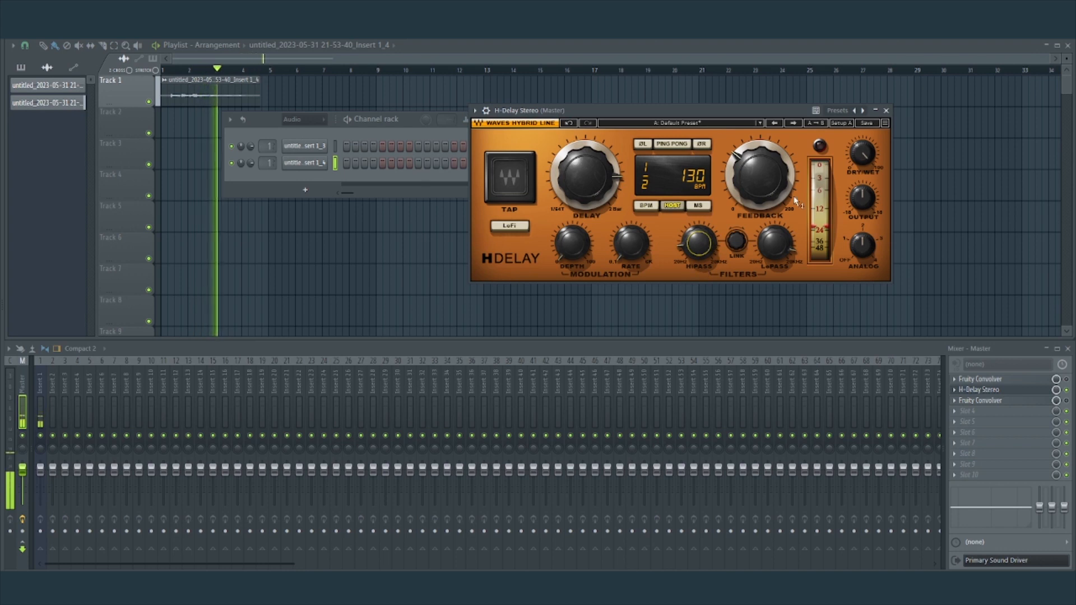
{"action": "mouse_move", "coordinate": [739, 200]}
{"action": "key", "text": "space"}
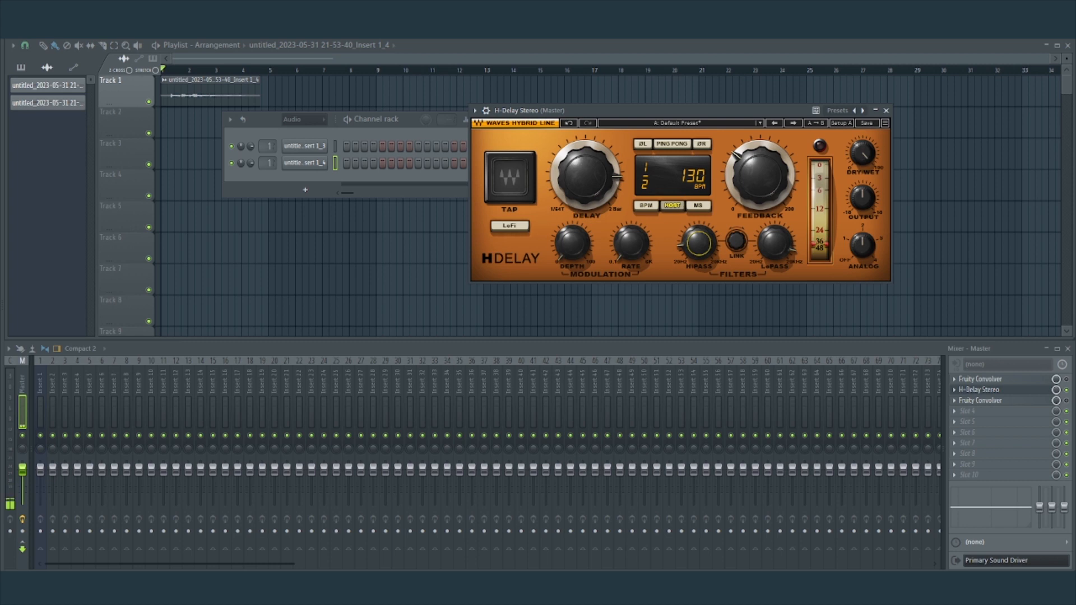
{"action": "mouse_move", "coordinate": [783, 254]}
{"action": "left_click", "coordinate": [886, 110]}
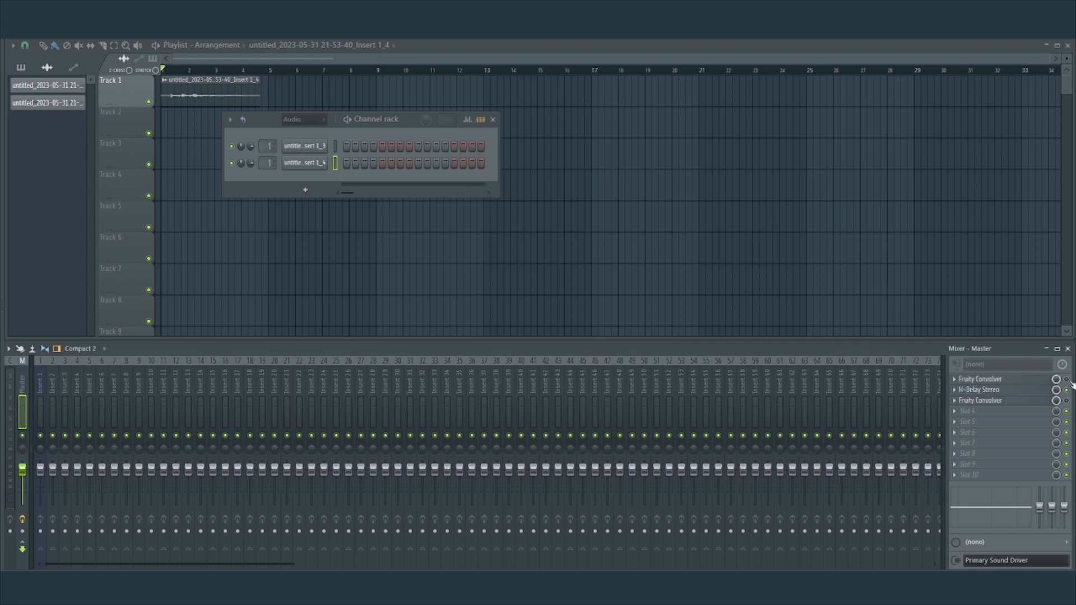
Enable and open the slot 1 and slot 3 Fruity Convolvers, and cut the whole old impulse from the slot 3 one.
{"action": "left_click", "coordinate": [1003, 379]}
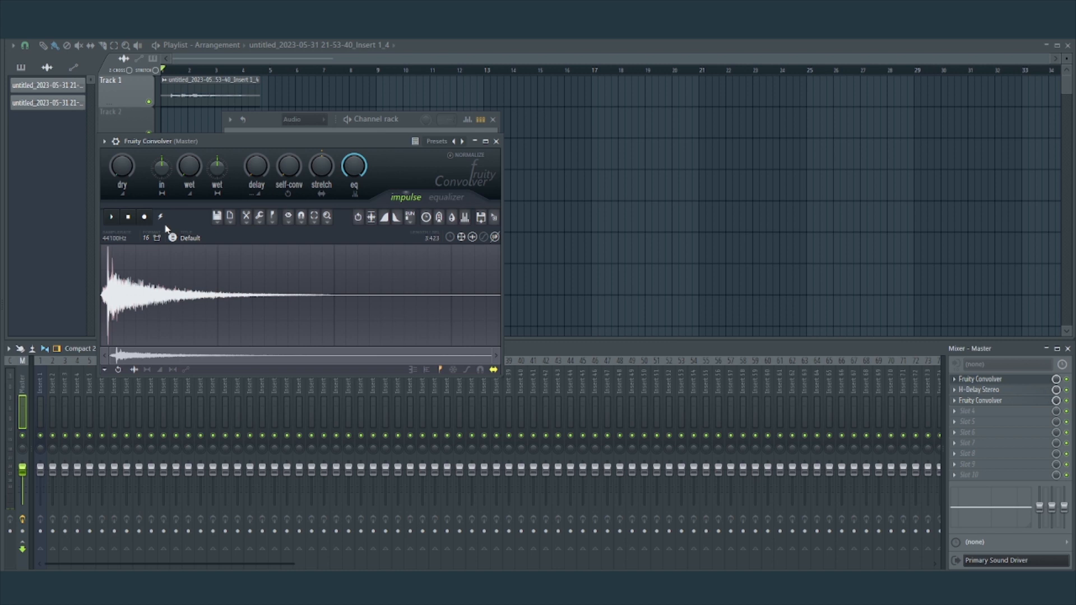
{"action": "left_click", "coordinate": [986, 401]}
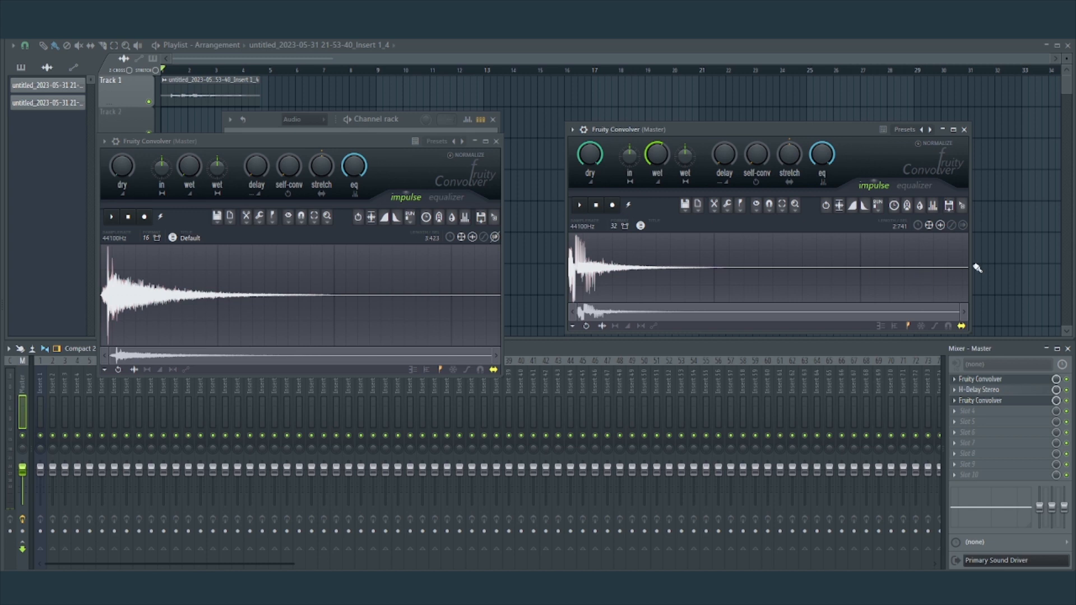
{"action": "left_click_drag", "start_coordinate": [966, 271], "coordinate": [472, 274]}
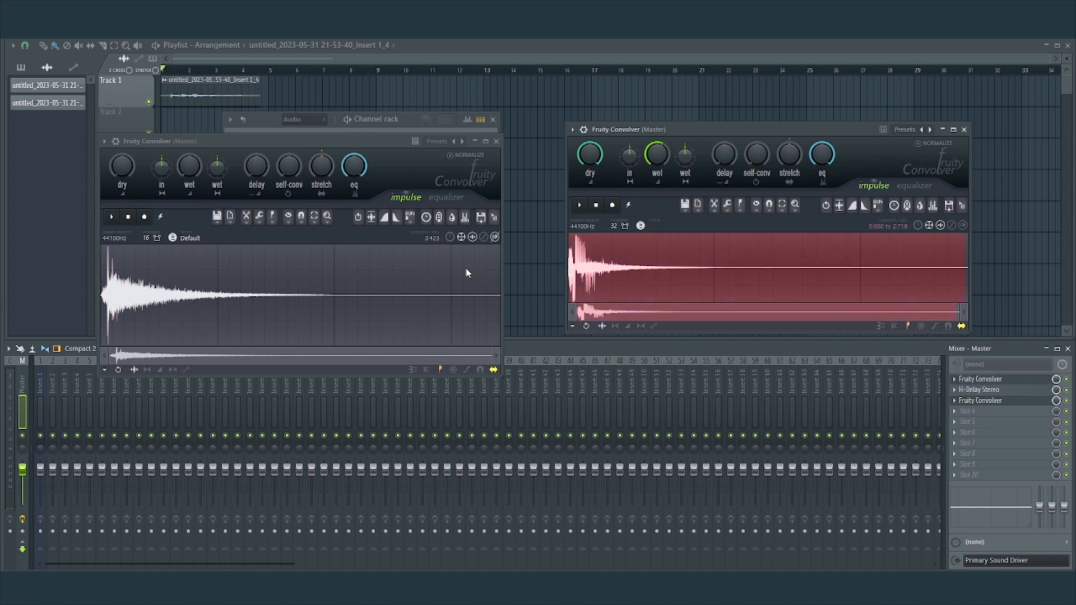
{"action": "right_click", "coordinate": [609, 263]}
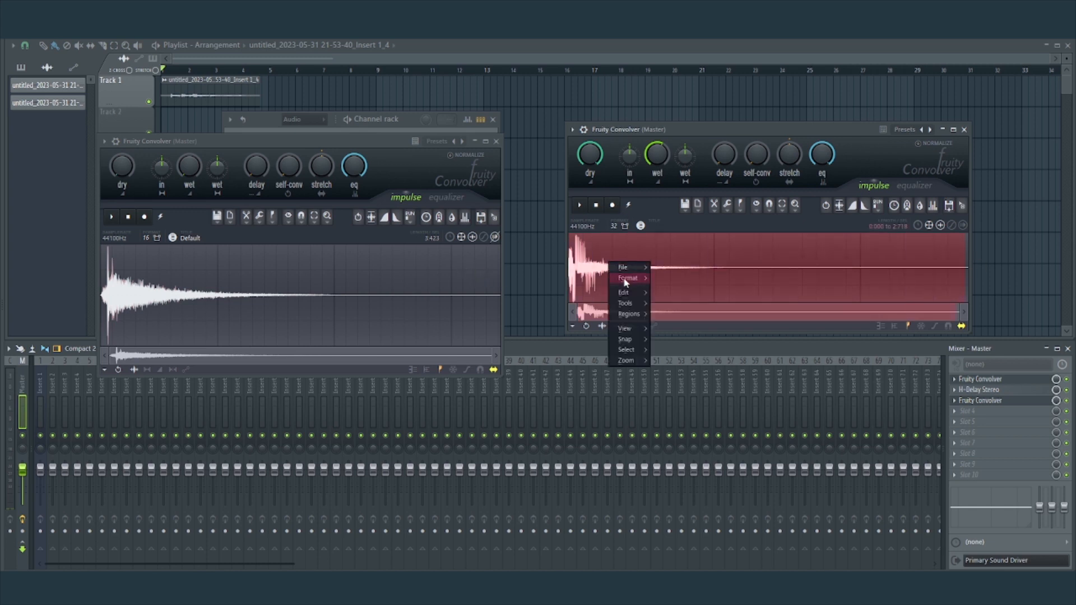
{"action": "mouse_move", "coordinate": [640, 290]}
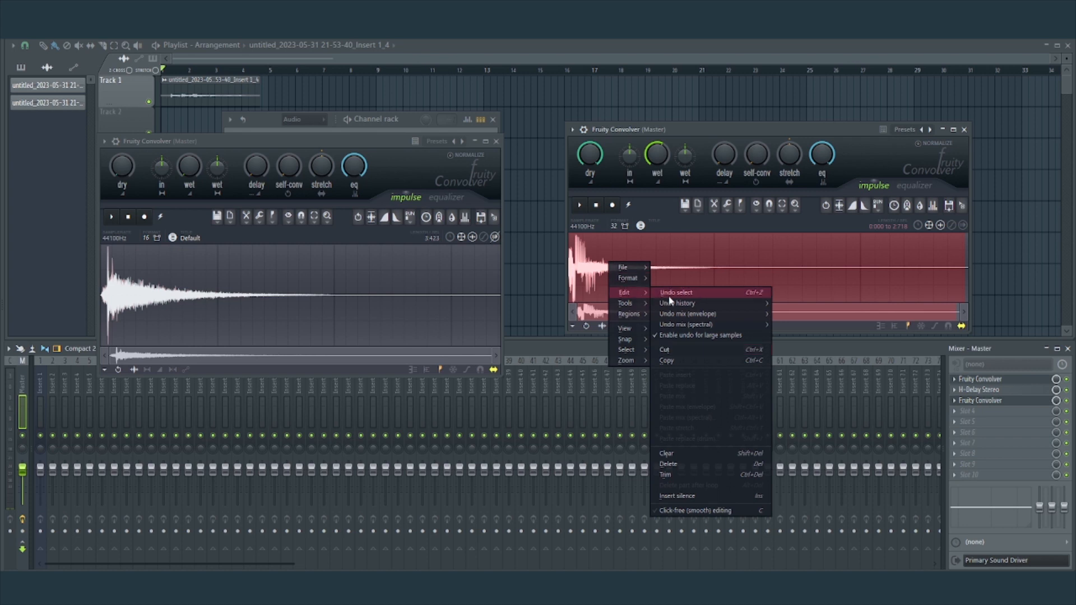
{"action": "left_click", "coordinate": [682, 350]}
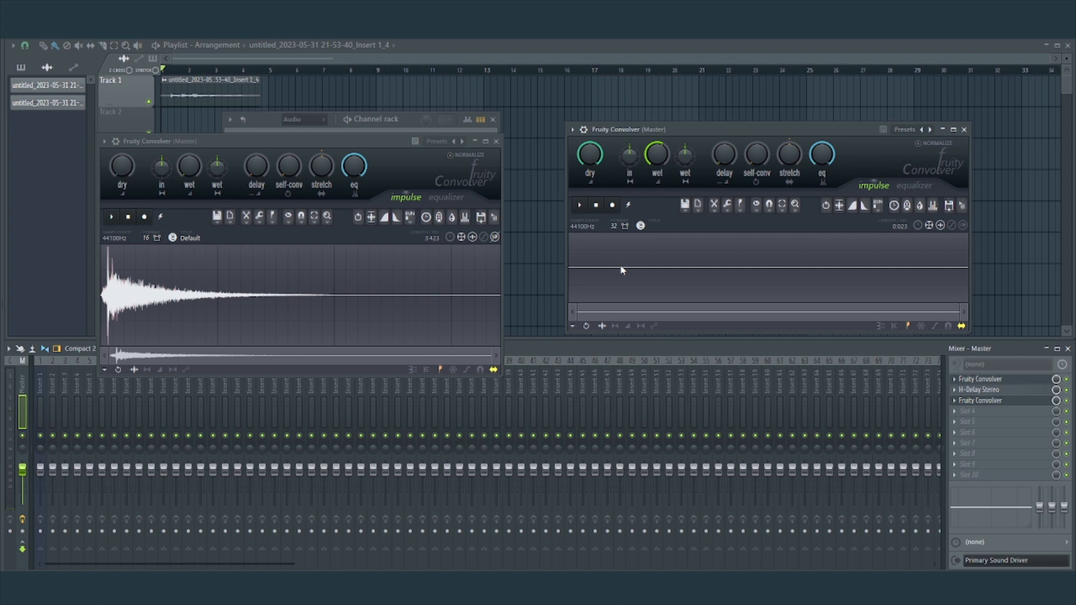
Record H-Delay Stereo's impulse response in the slot 3 Fruity Convolver by sending a test impulse from the slot 1 Convolver, and stop after the echoes fade.
{"action": "left_click", "coordinate": [613, 206]}
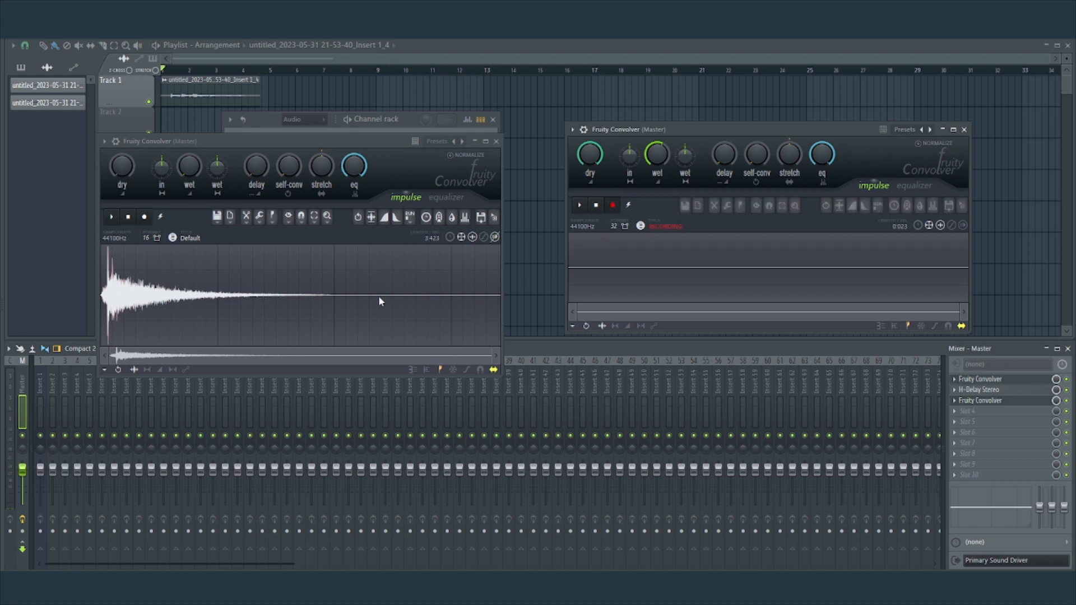
{"action": "left_click", "coordinate": [160, 218]}
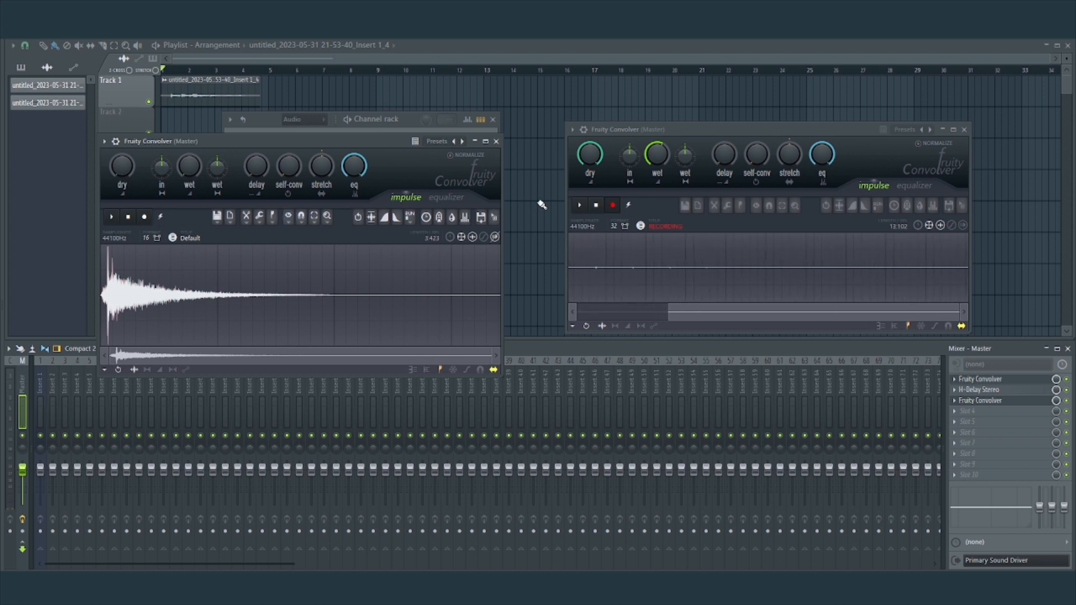
{"action": "left_click", "coordinate": [595, 206]}
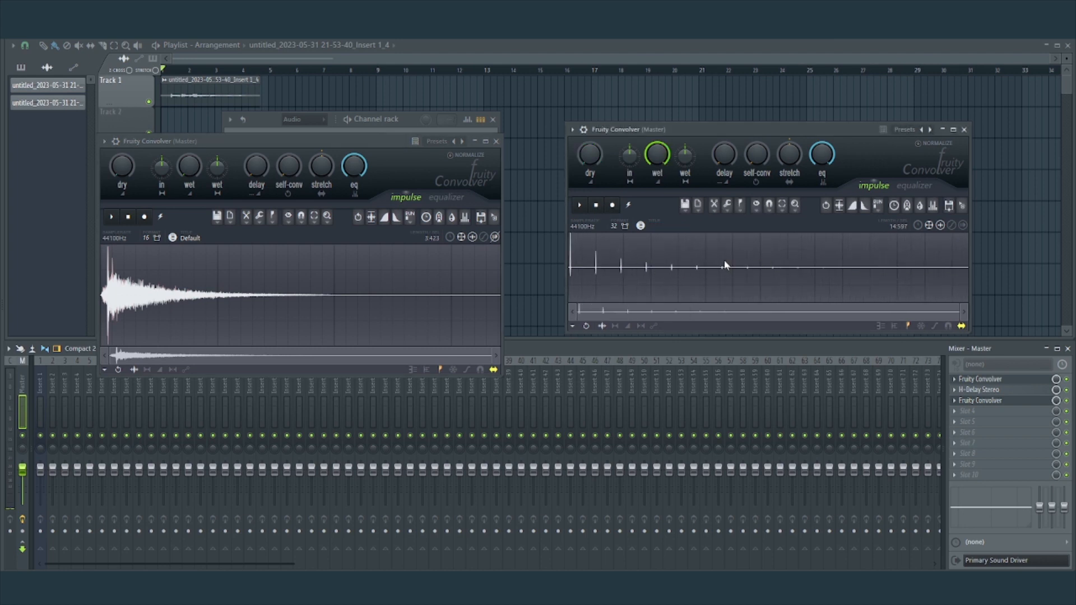
Compare the clip through the slot 3 Convolver alone with the clip through H-Delay Stereo alone, keeping the slot 1 Convolver bypassed.
{"action": "left_click", "coordinate": [1066, 390]}
{"action": "key", "text": "space"}
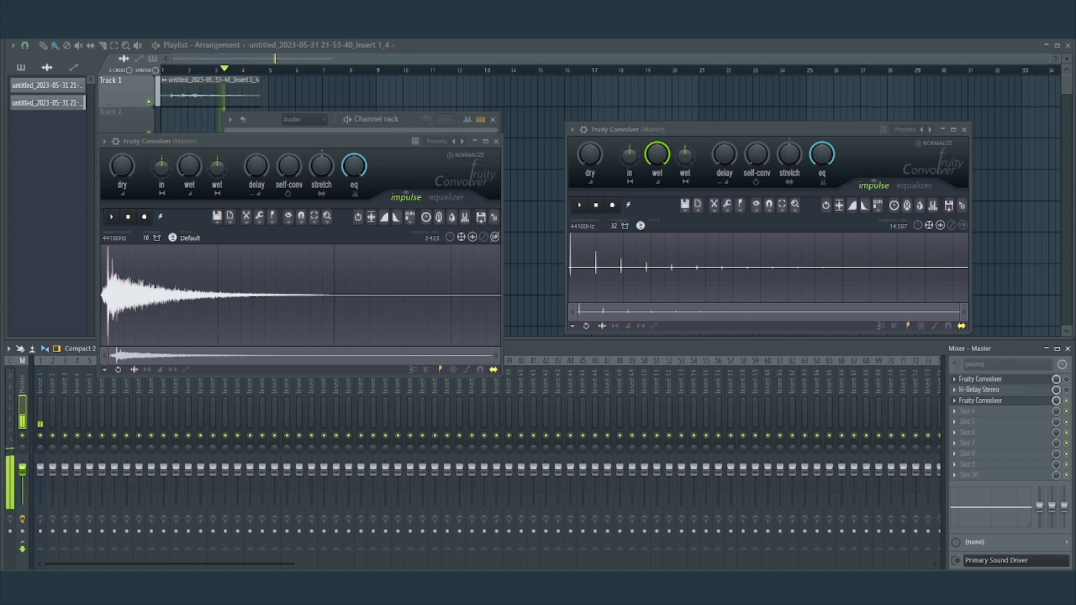
{"action": "key", "text": "space"}
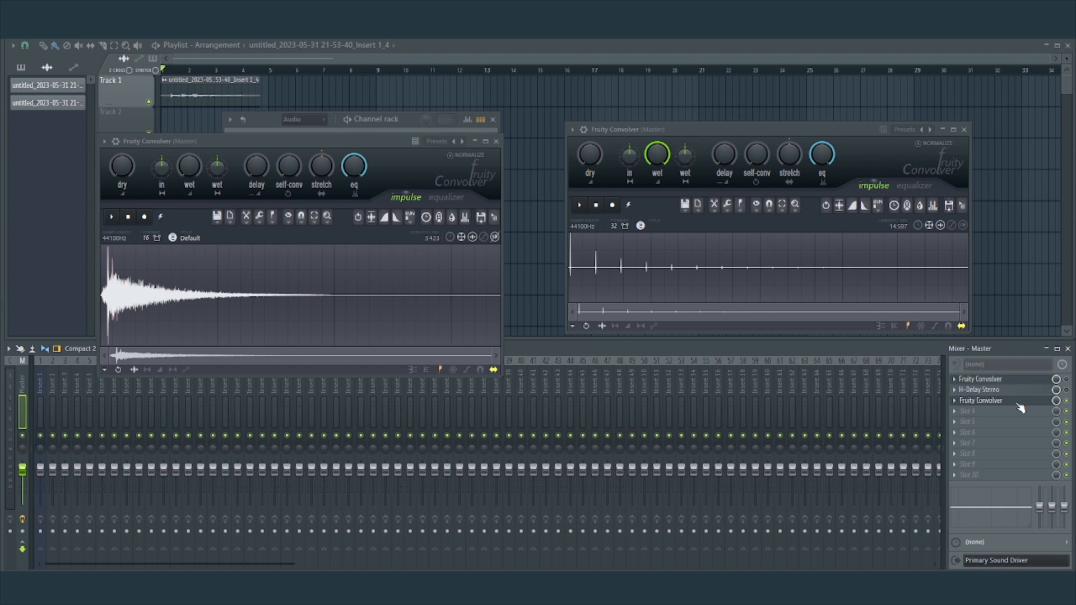
{"action": "key", "text": "space"}
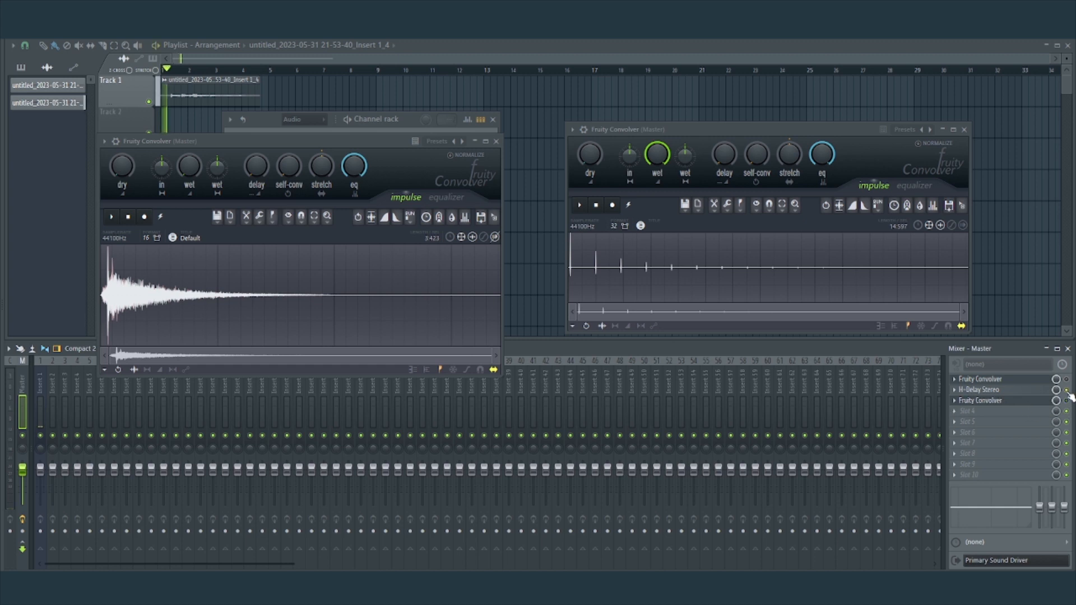